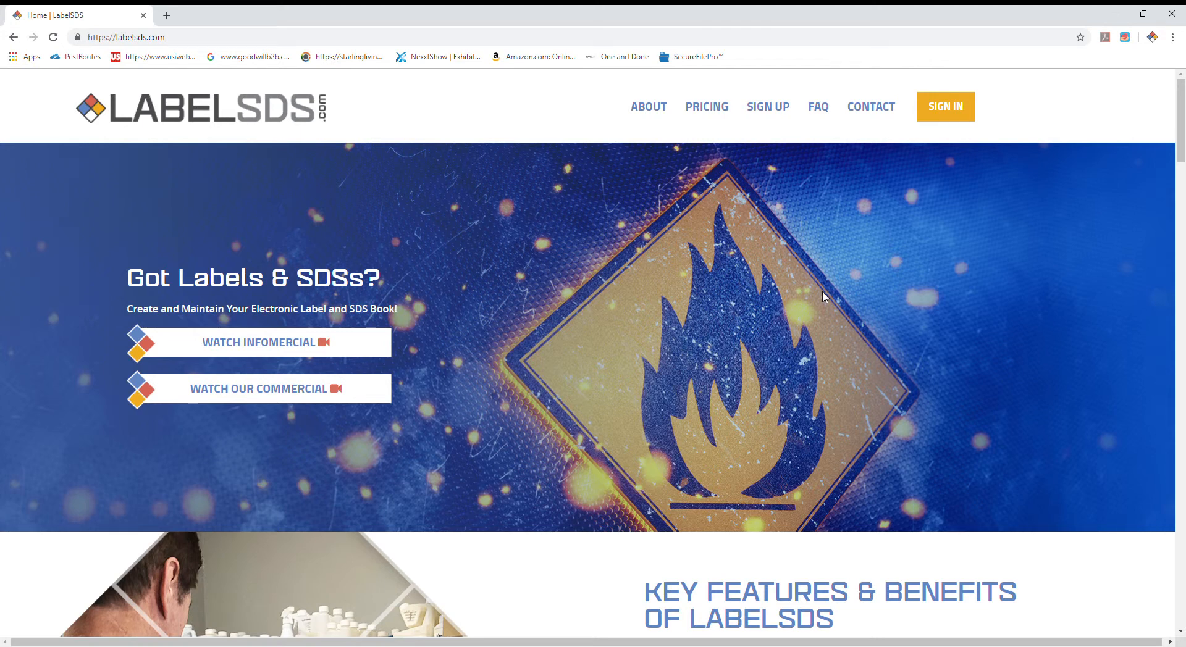
Step: Sign in to the LabelSDS account by filling in the account e-mail and password
left_click(958, 113)
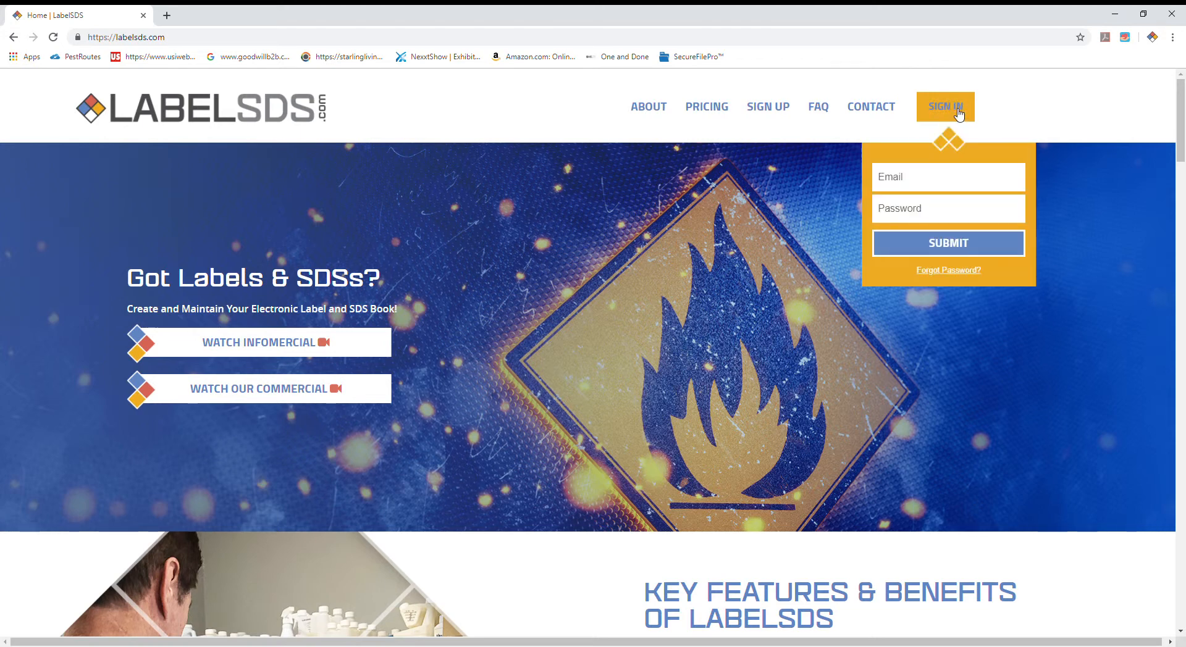
left_click(961, 177)
left_click(943, 207)
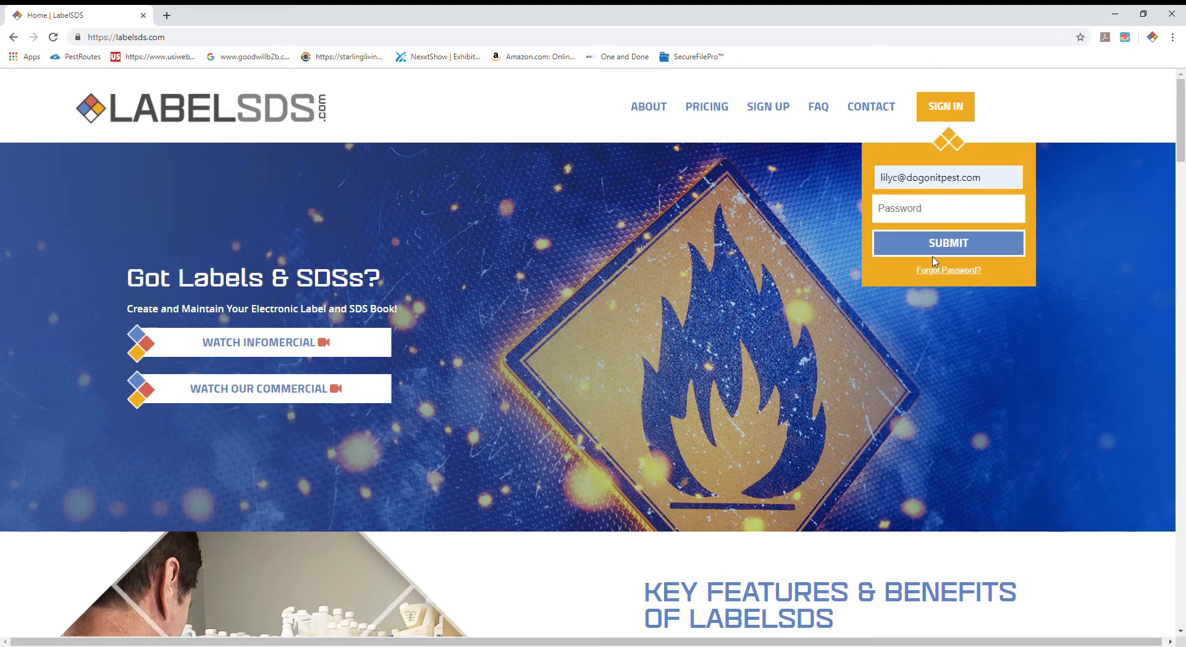
left_click(927, 216)
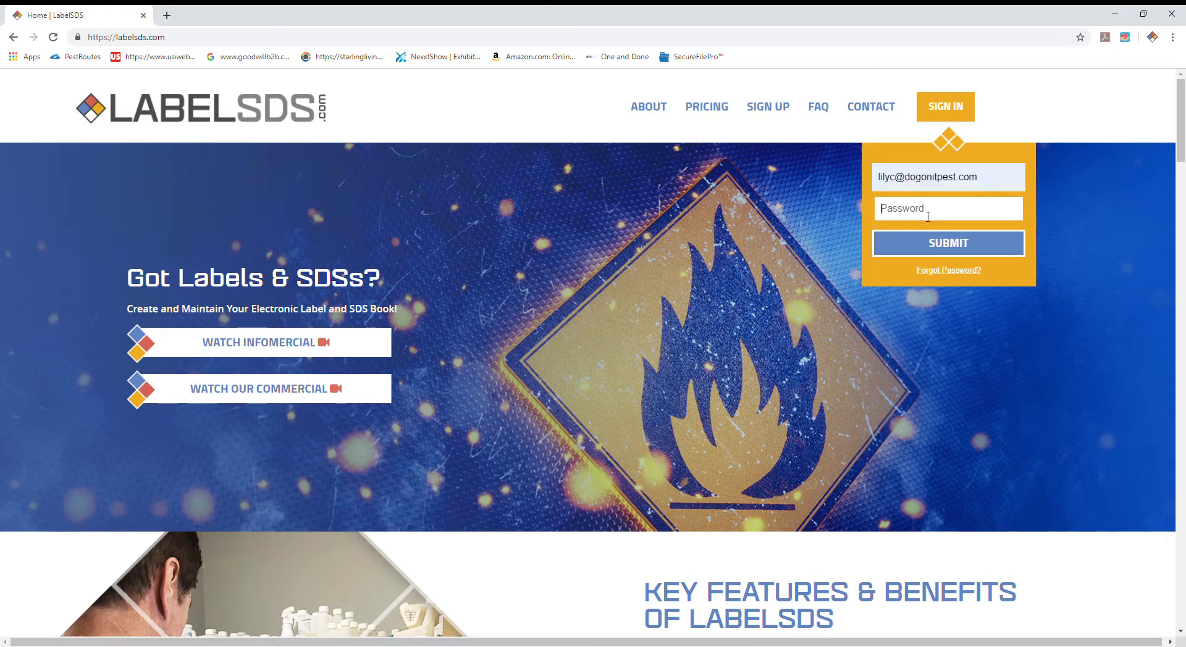
type("••••••••")
left_click(945, 247)
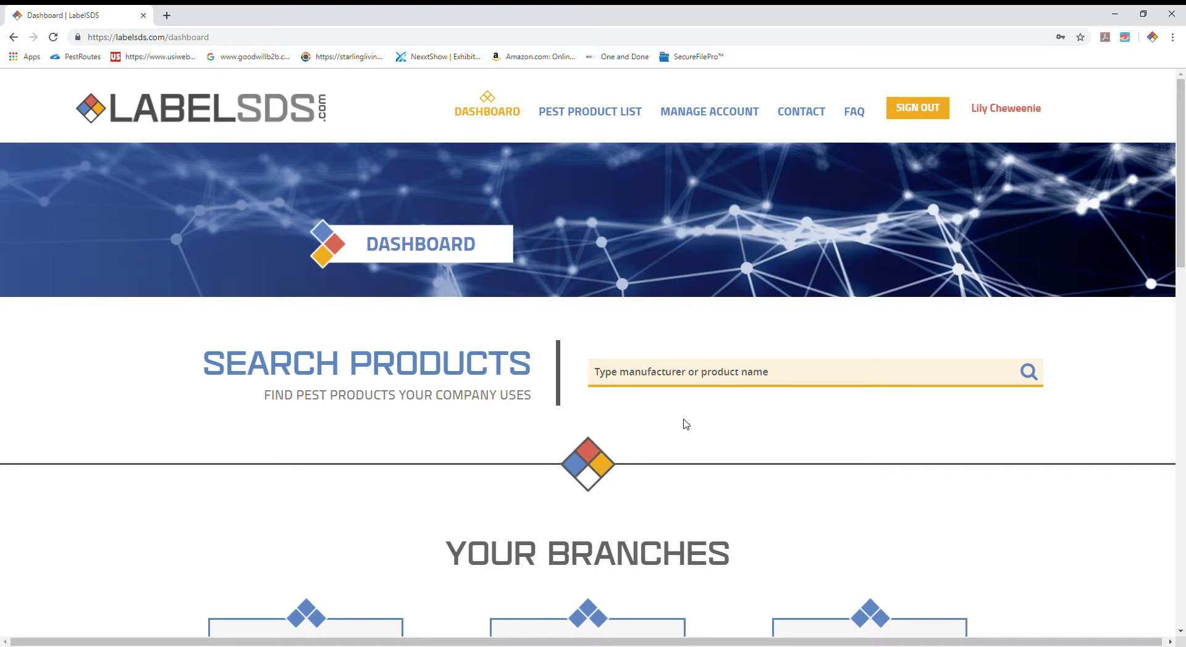
Step: Look over the dashboard's product search and branches, and open the list of all products
scroll(685, 424, "down", 1)
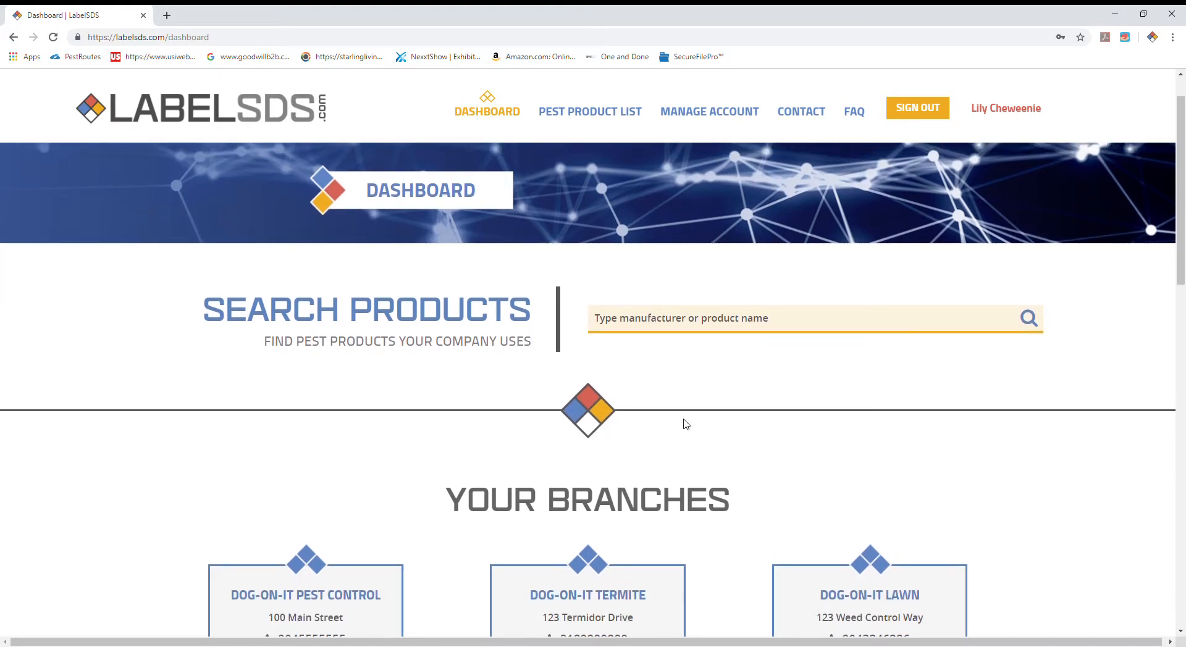
scroll(686, 424, "up", 1)
mouse_move(586, 119)
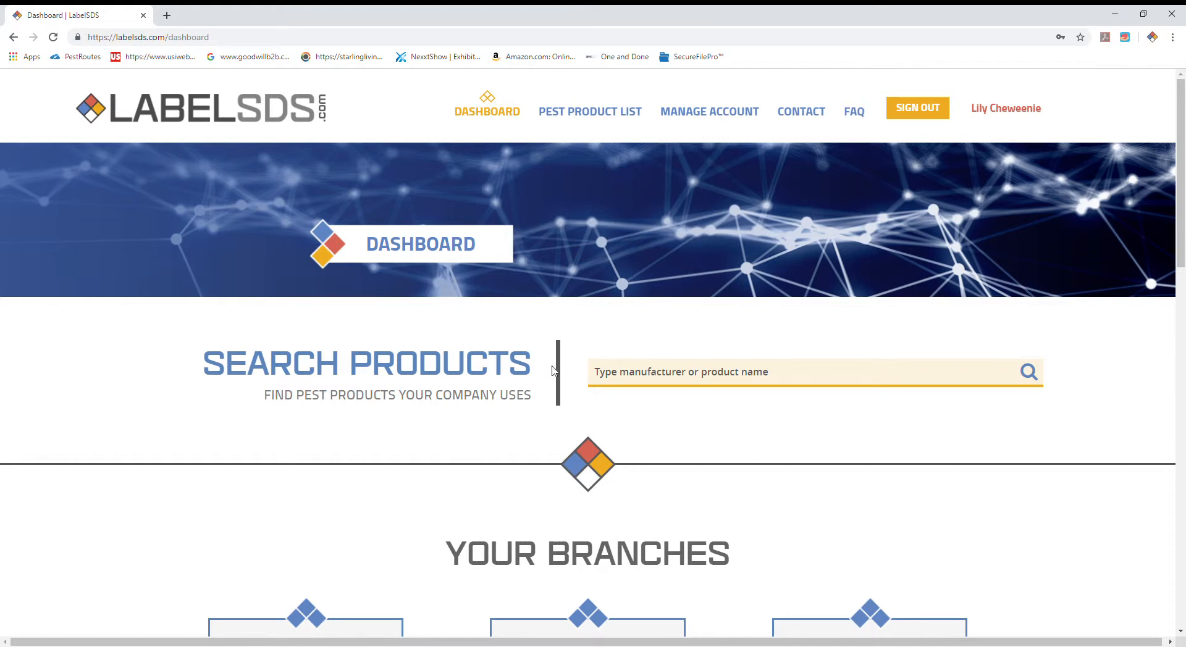
scroll(472, 444, "down", 2)
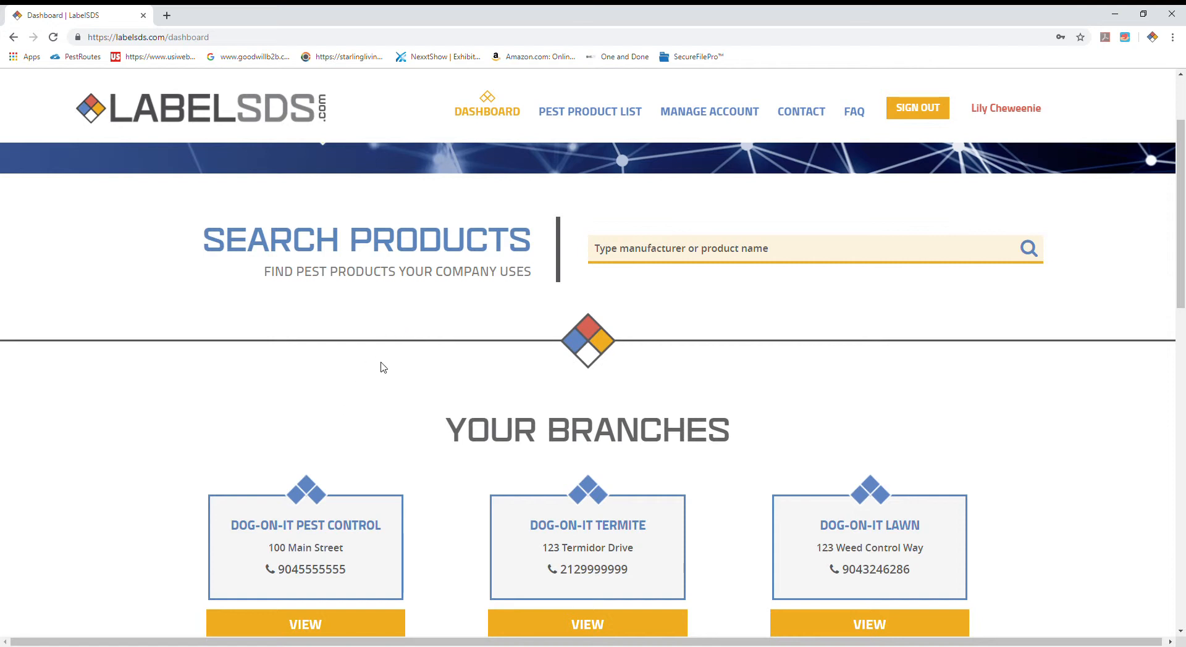
scroll(382, 365, "down", 1)
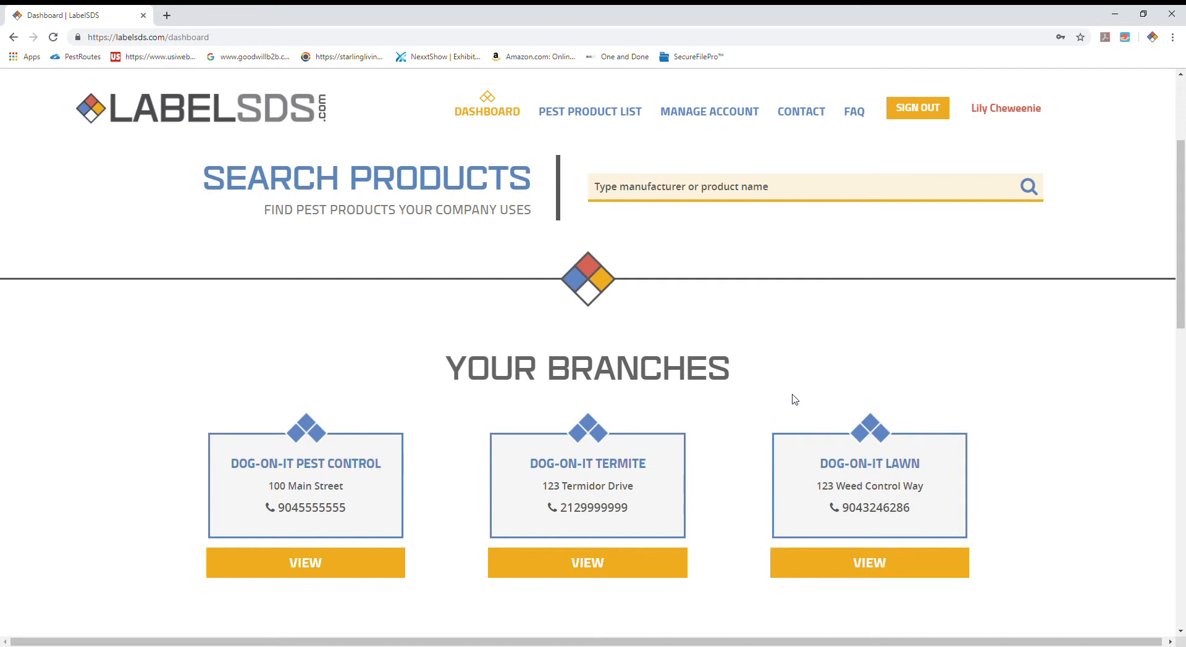
mouse_move(586, 118)
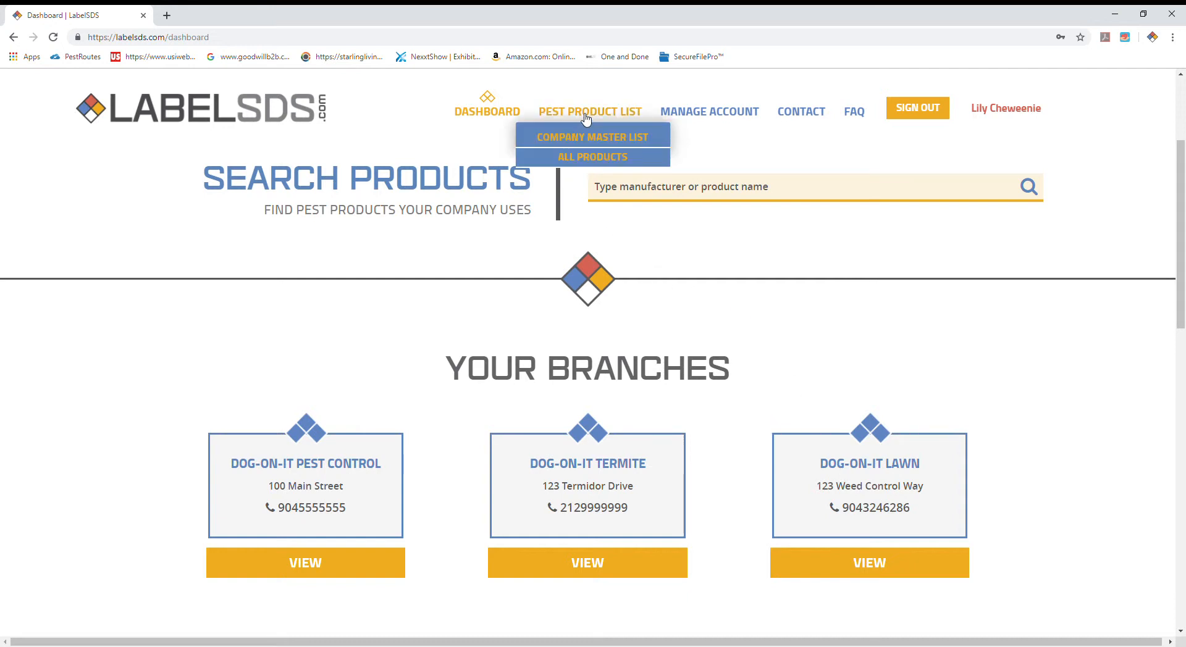
left_click(580, 159)
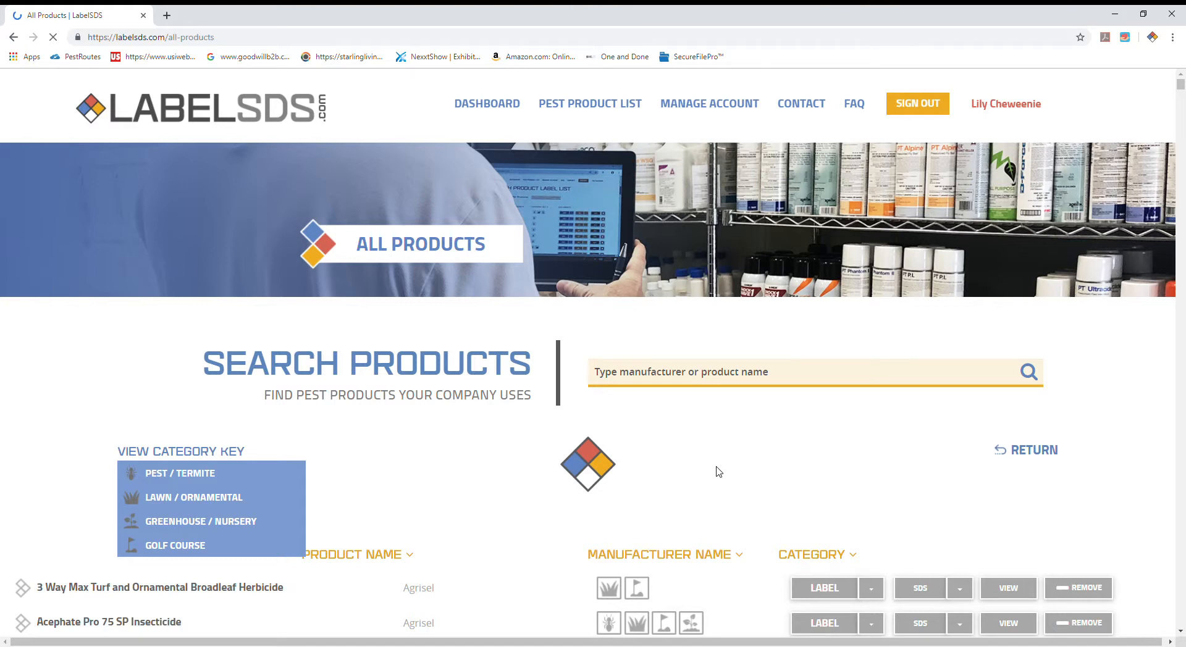
Step: Search all products for "termidor" and add Termidor DRY to the company's product list
scroll(737, 470, "down", 3)
scroll(739, 470, "down", 4)
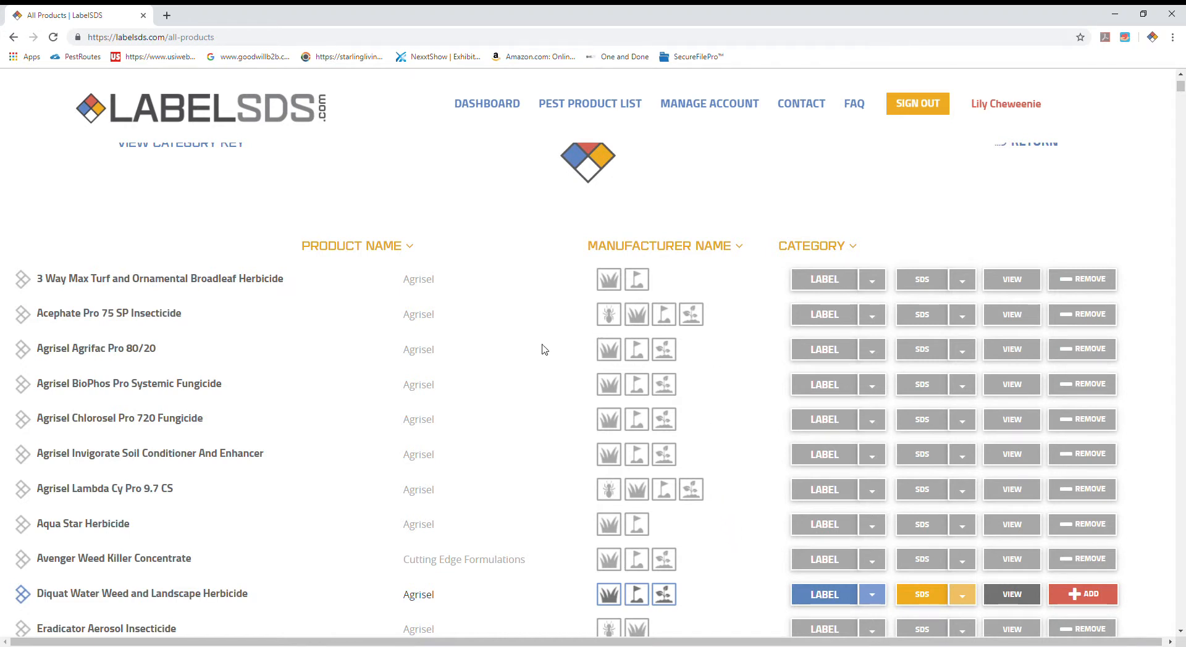
scroll(518, 416, "up", 3)
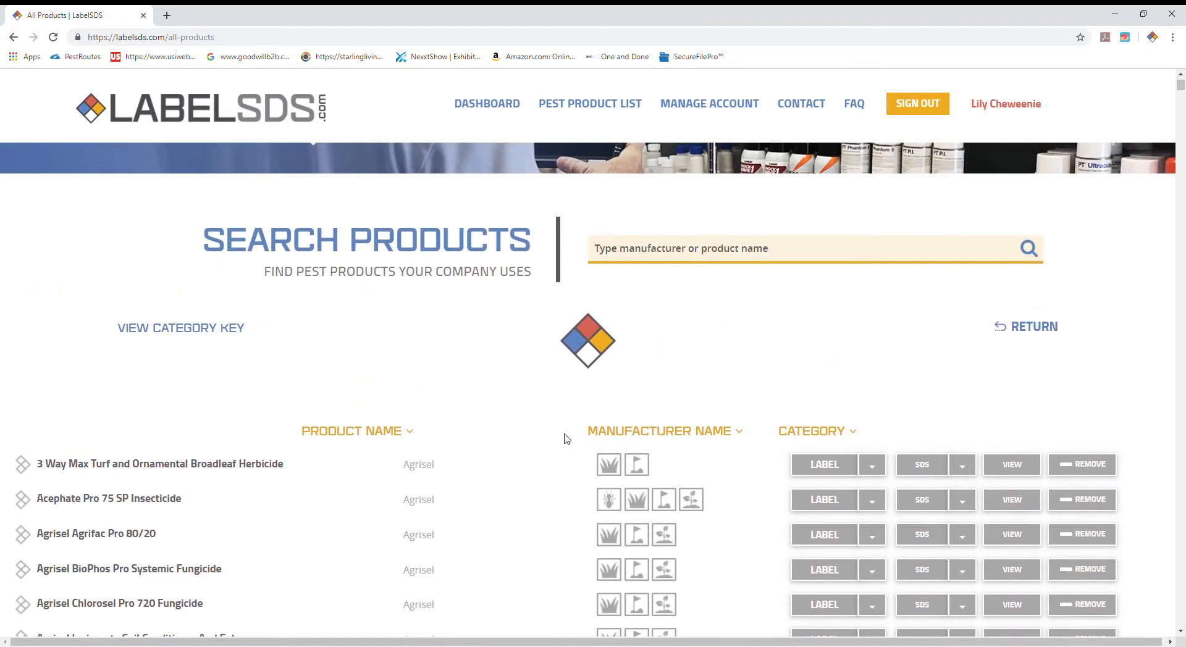
left_click(717, 266)
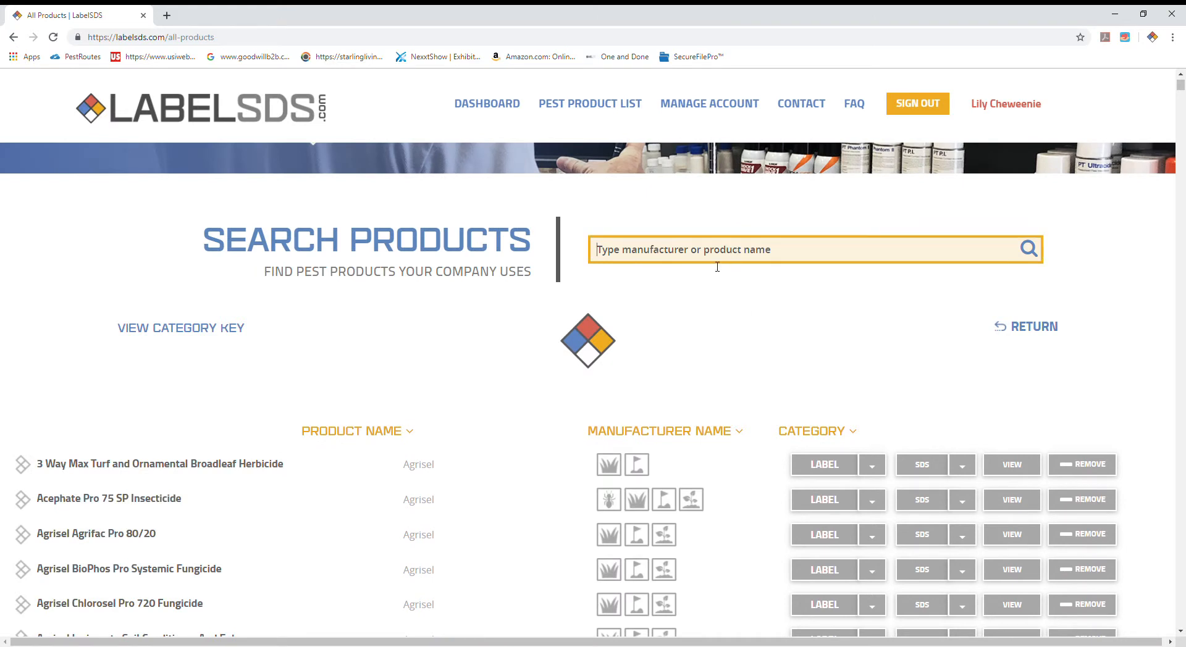
type("termido")
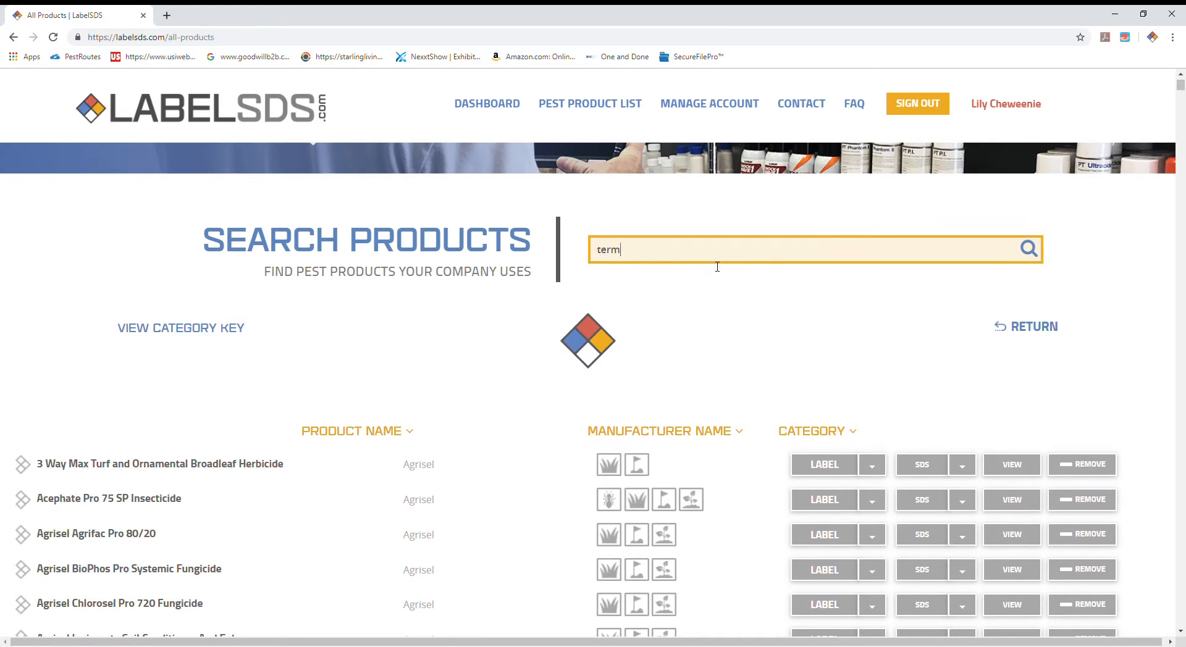
type("r")
left_click(773, 368)
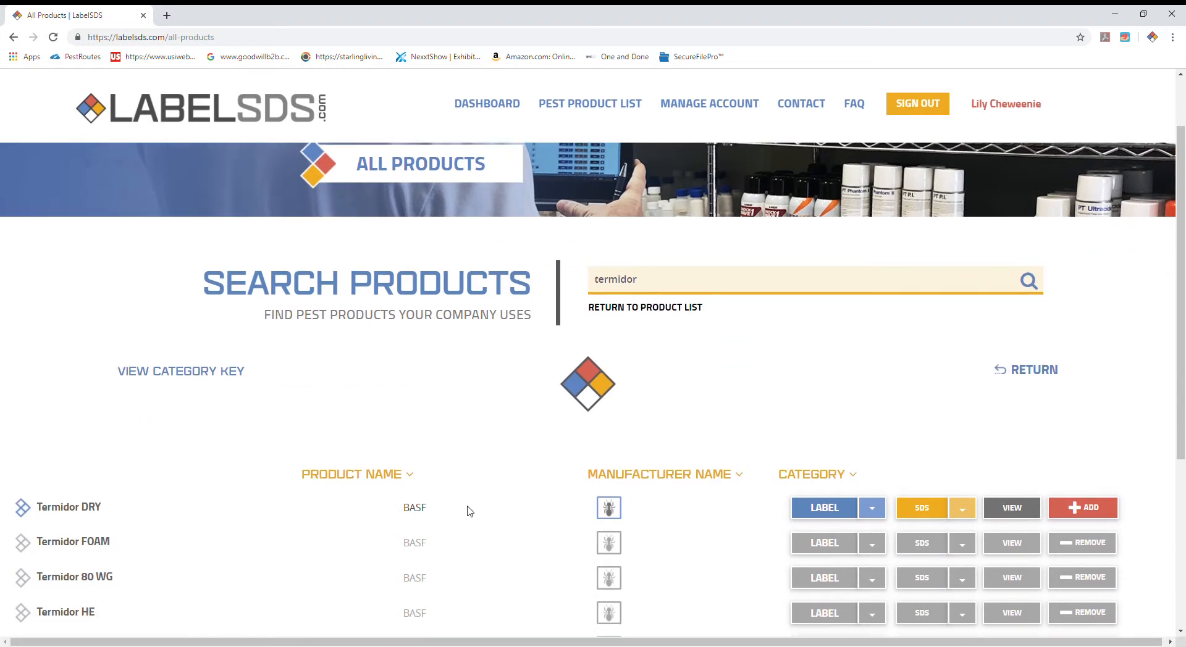
scroll(469, 511, "down", 4)
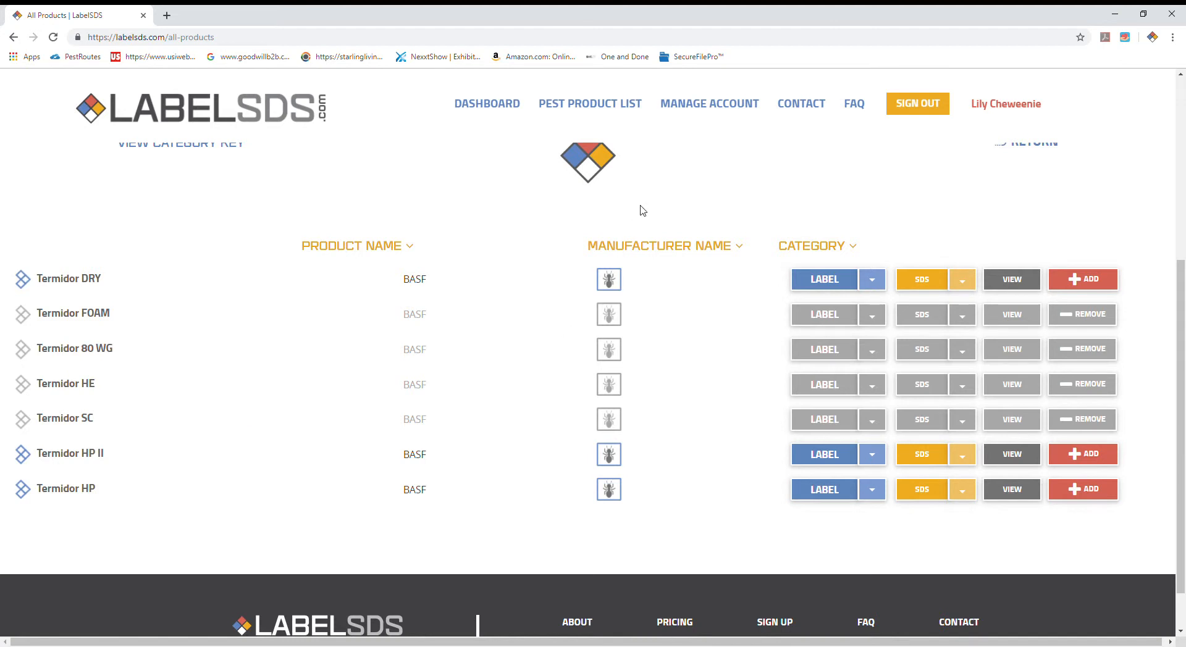
left_click(1095, 283)
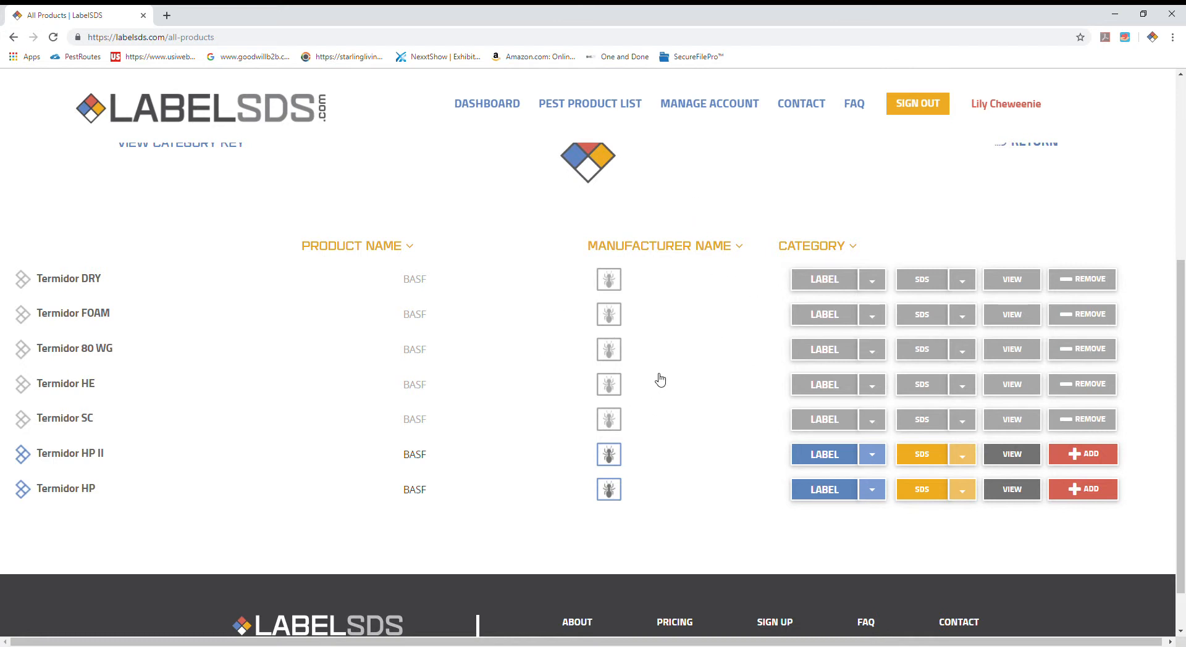
Step: Open the Company Master List and look through its products for the added Termidor DRY
mouse_move(598, 114)
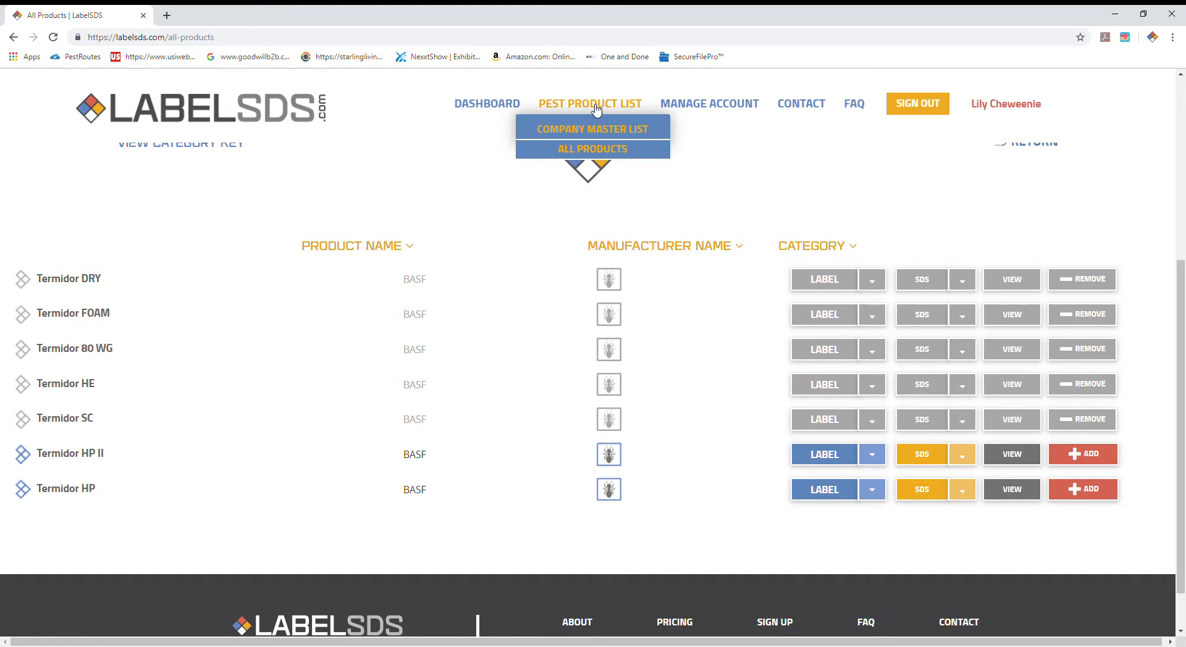
left_click(595, 134)
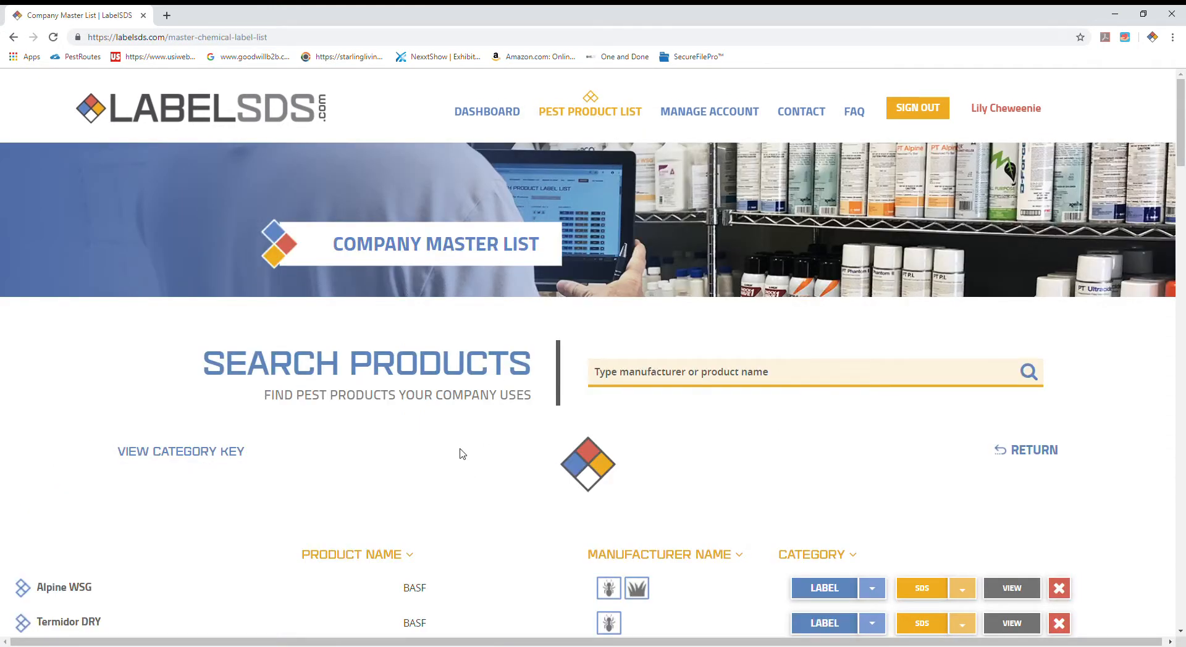
scroll(459, 454, "down", 4)
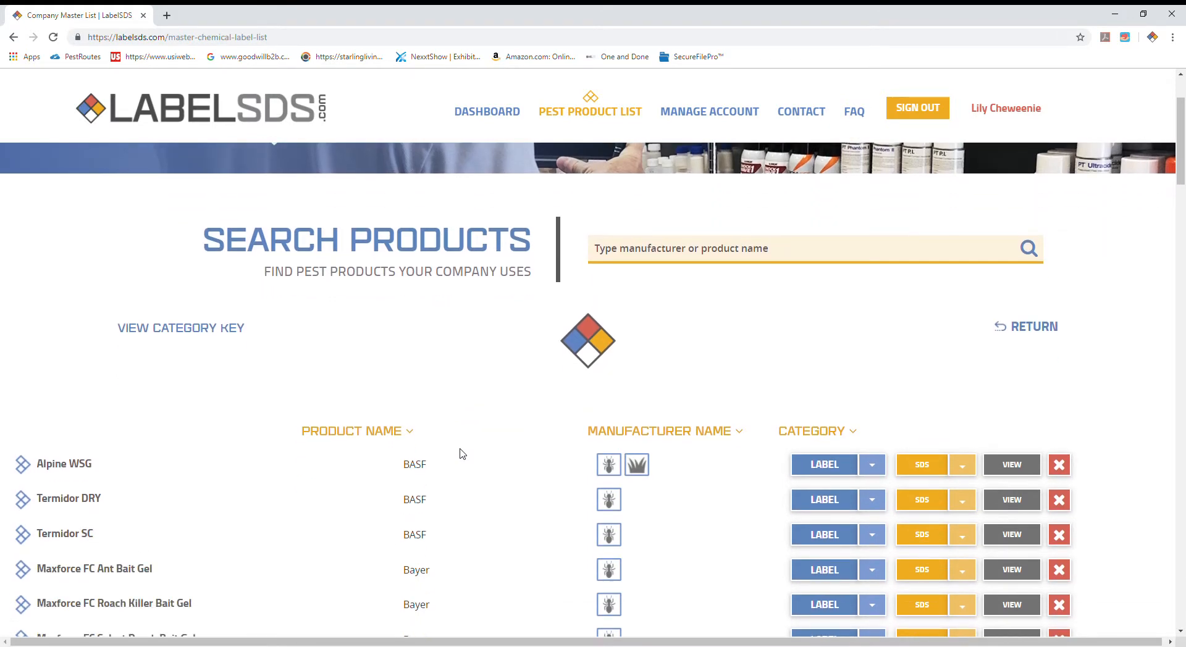
scroll(467, 456, "down", 10)
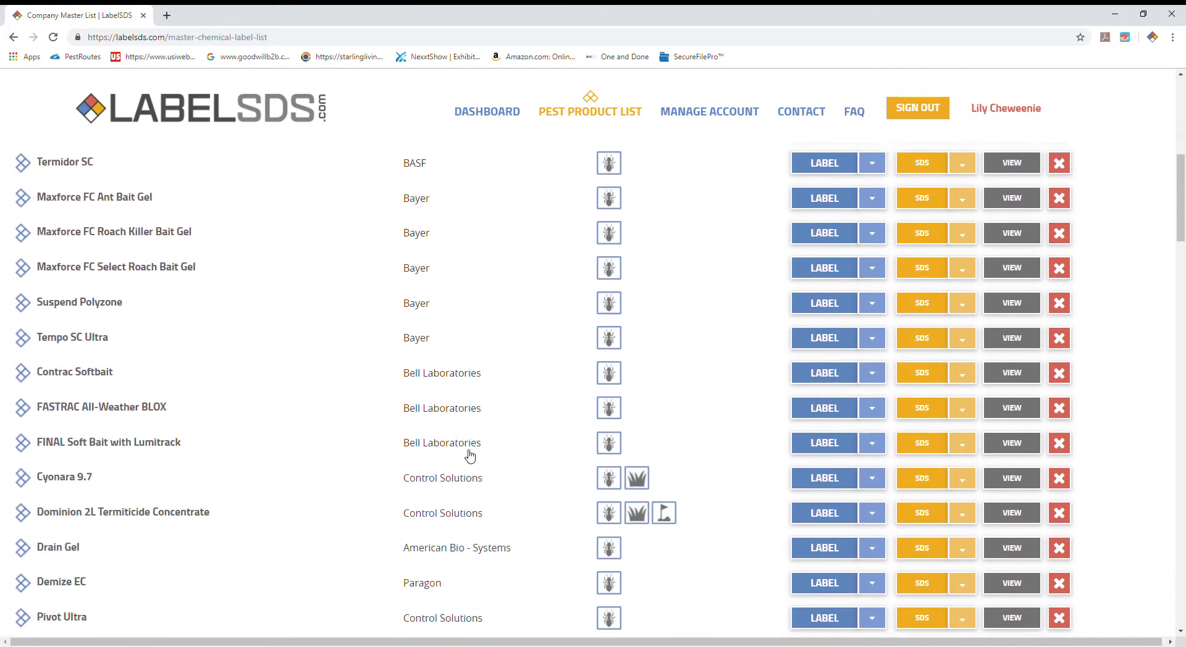
scroll(468, 455, "down", 13)
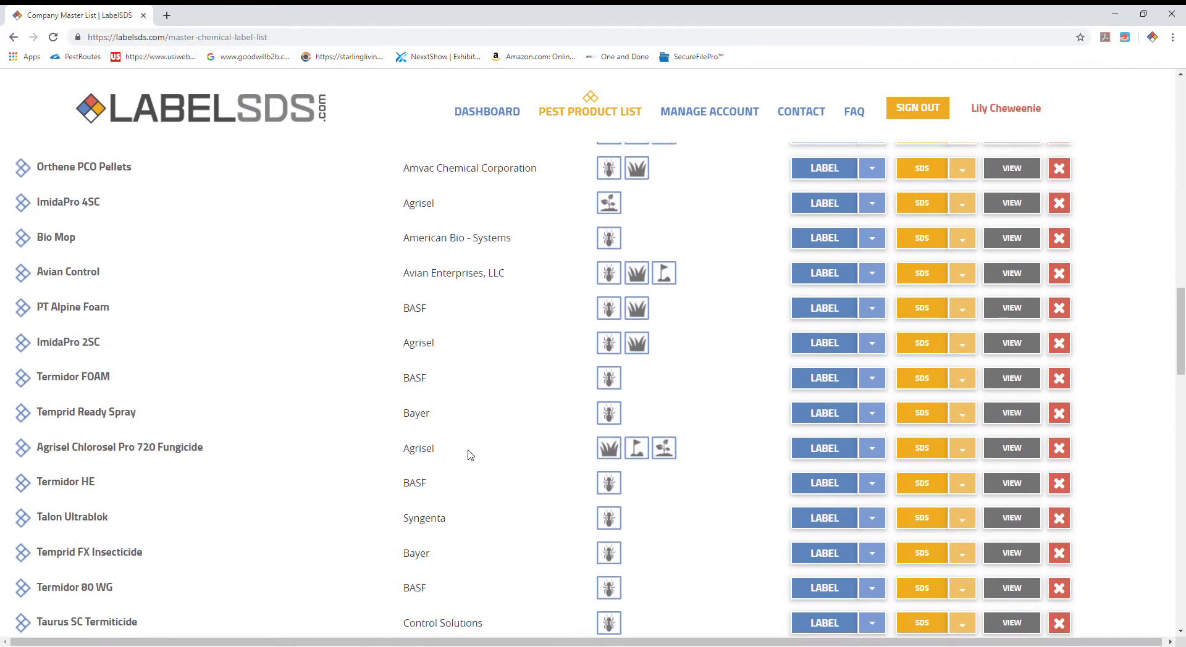
scroll(468, 456, "down", 14)
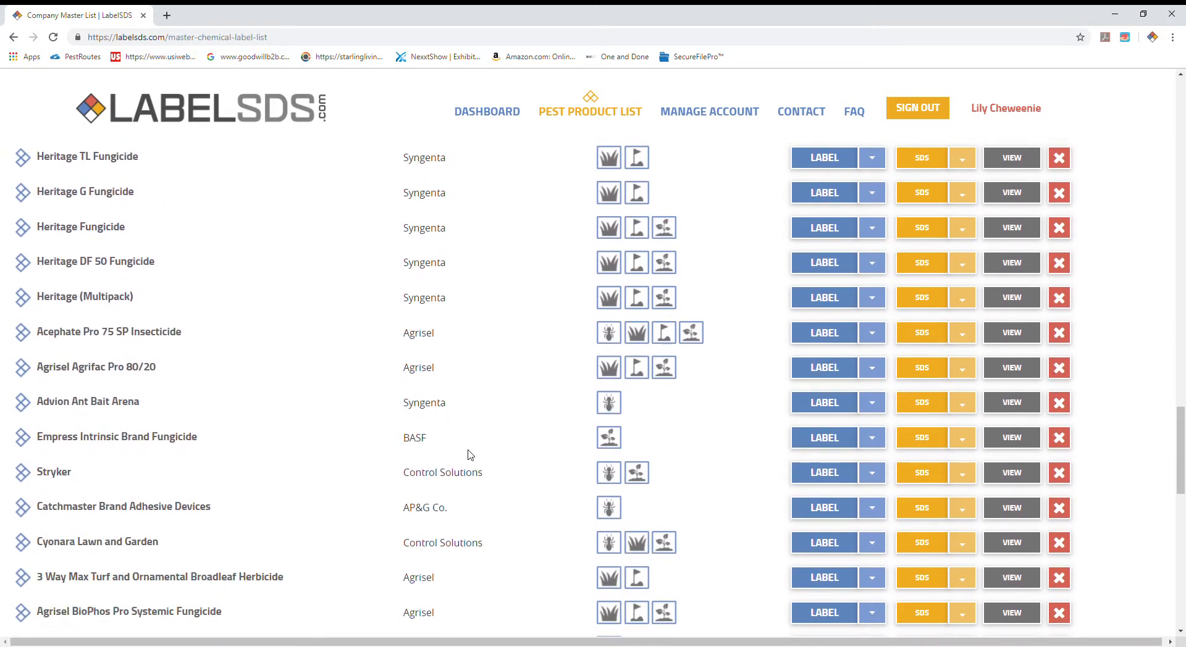
scroll(467, 455, "up", 20)
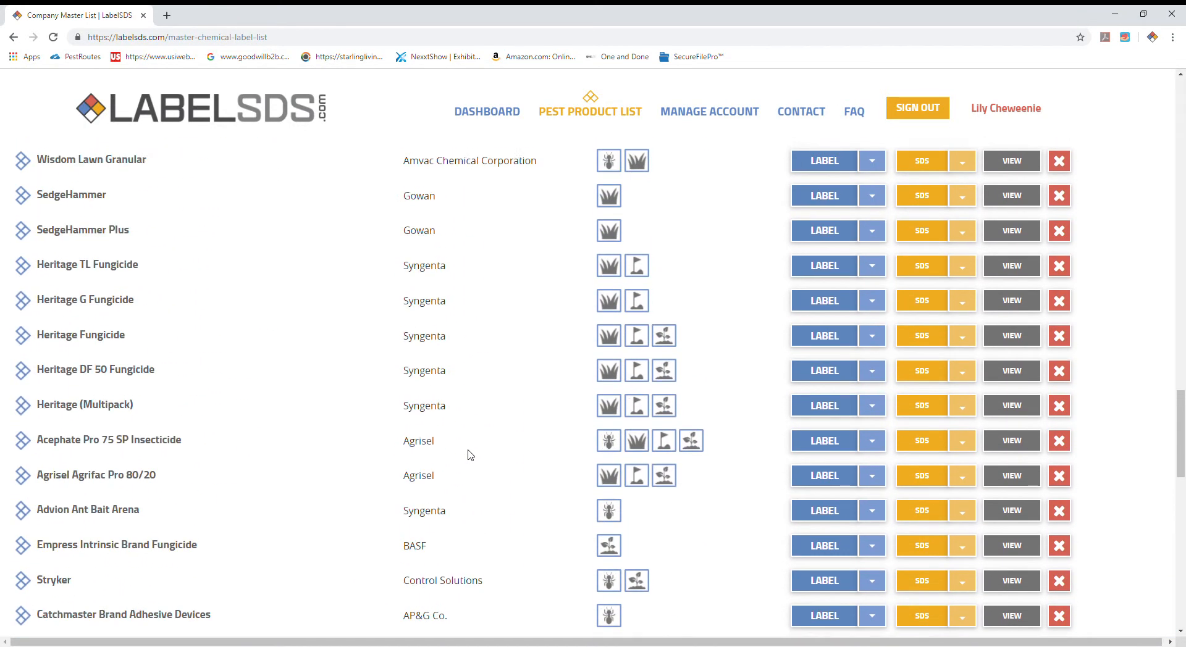
scroll(473, 455, "up", 16)
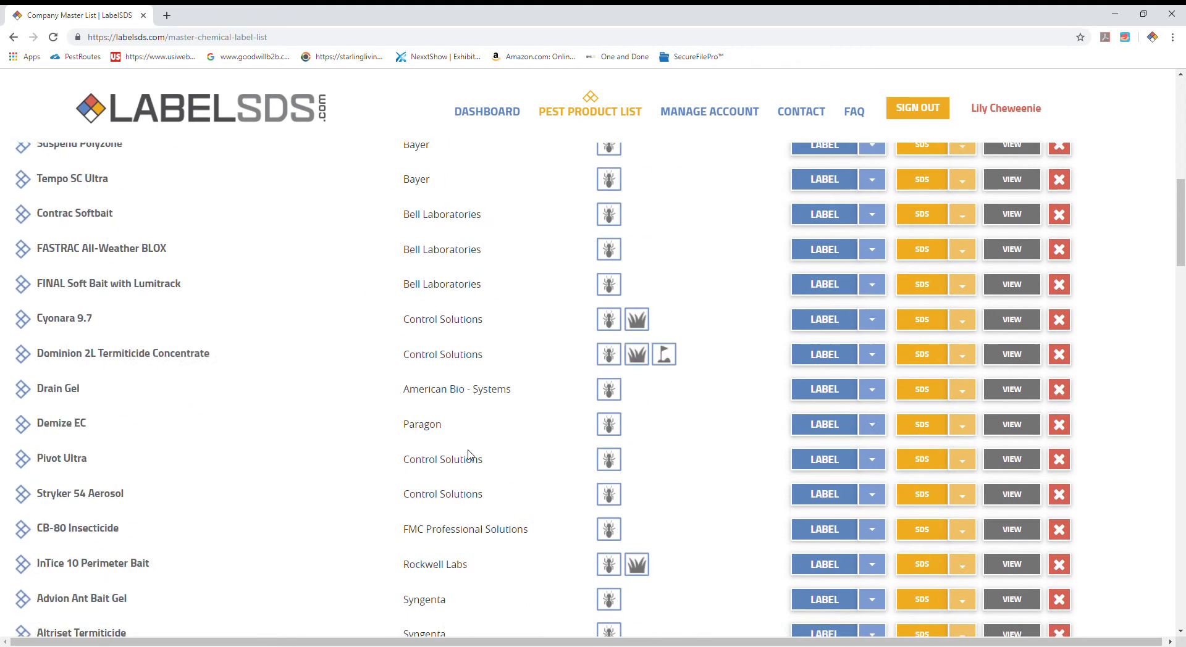
scroll(473, 457, "up", 2)
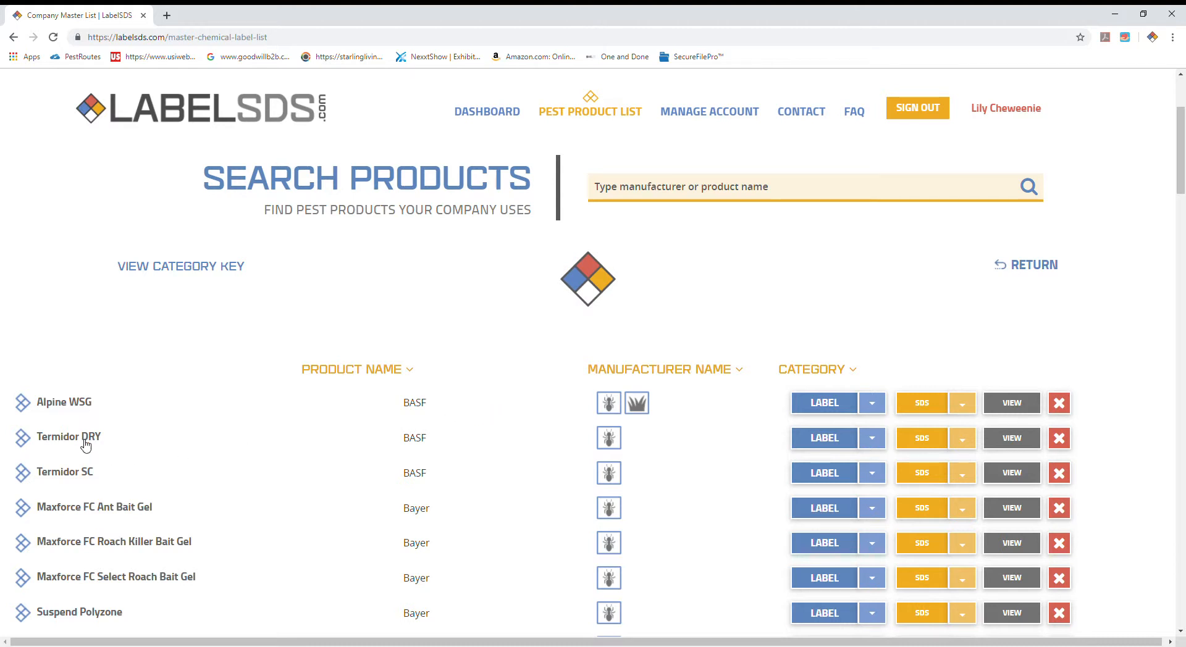
Step: Check the available label files for Termidor DRY, and open termidor-sc-label.pdf from the Termidor SC labels
left_click(859, 444)
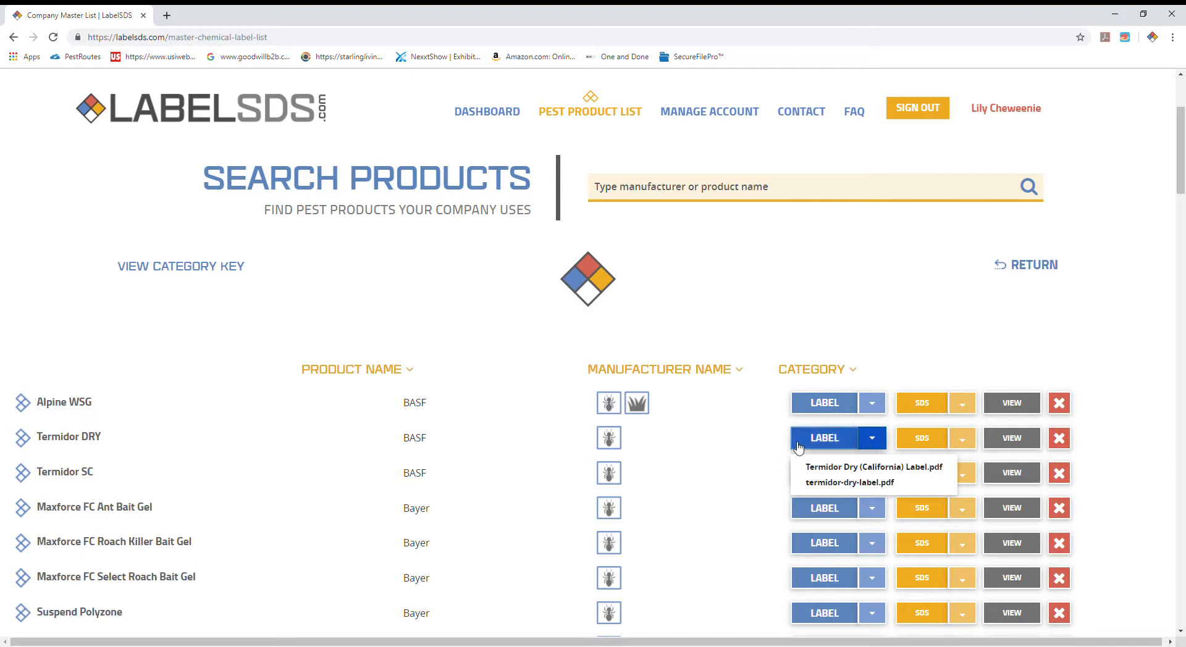
left_click(748, 453)
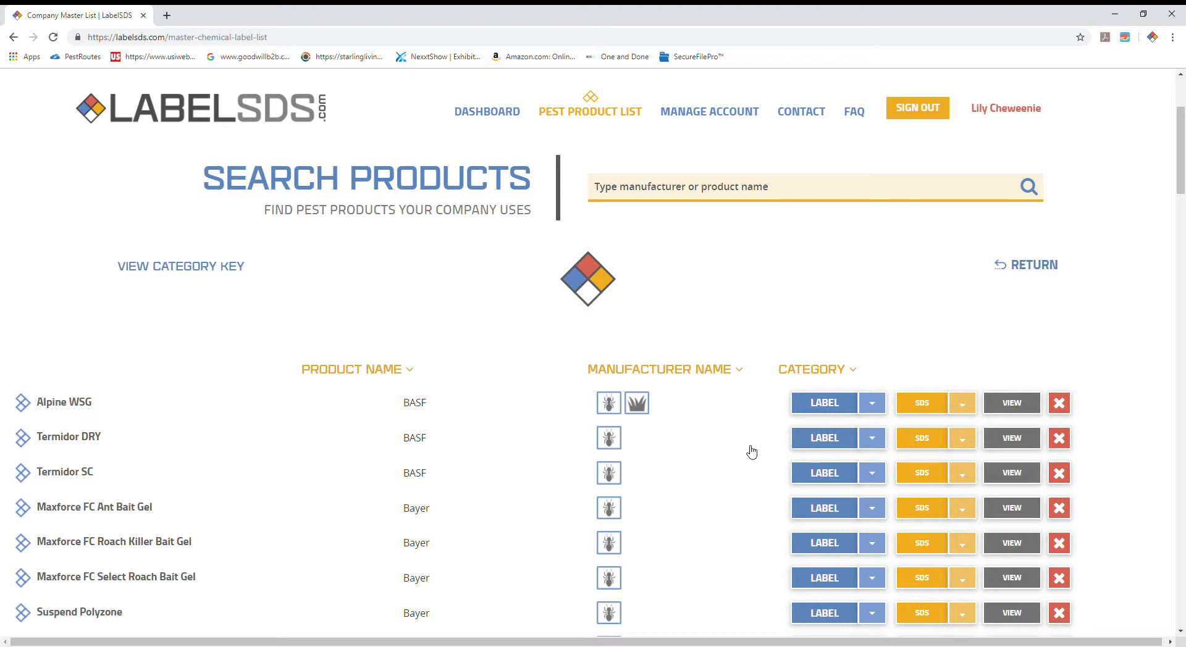
left_click(853, 474)
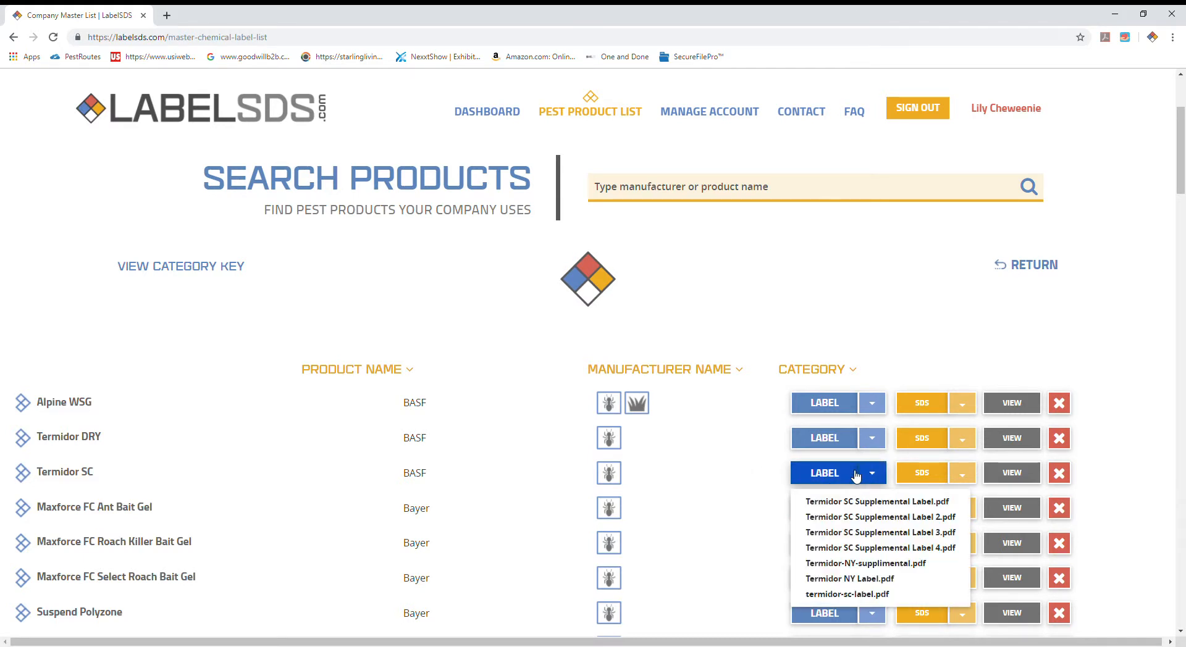
left_click(855, 476)
left_click(869, 475)
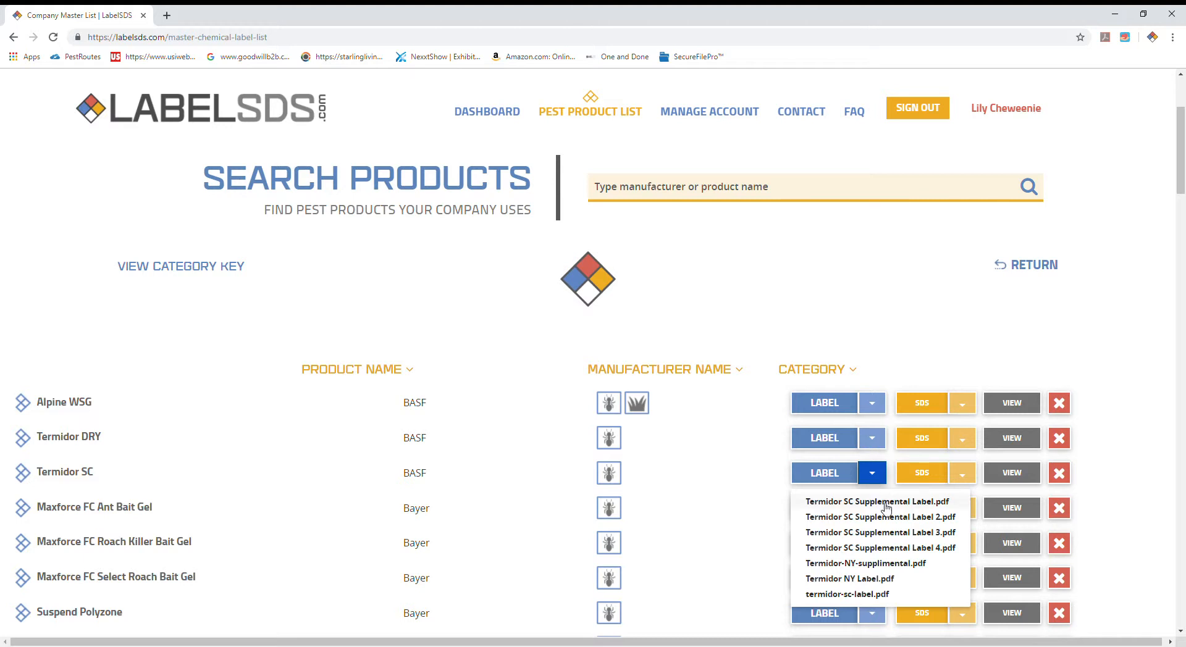
left_click(871, 596)
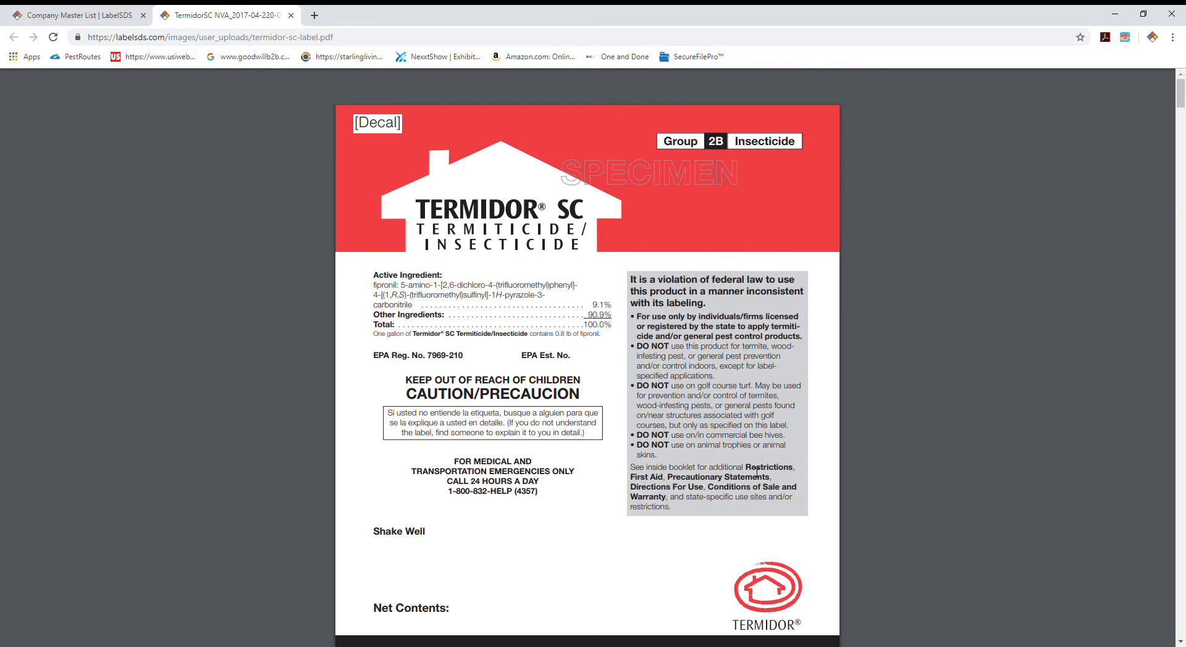
Step: Search the Termidor SC label for "termites", go to the next match, and close the search
key("ctrl+f")
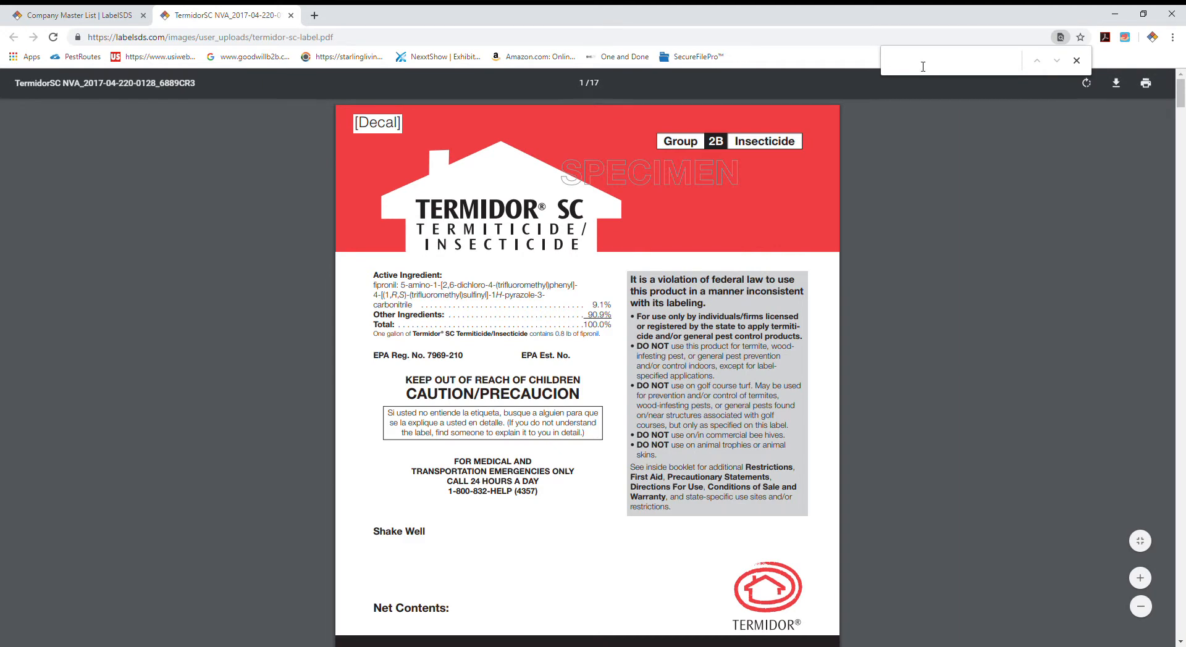
type("termite")
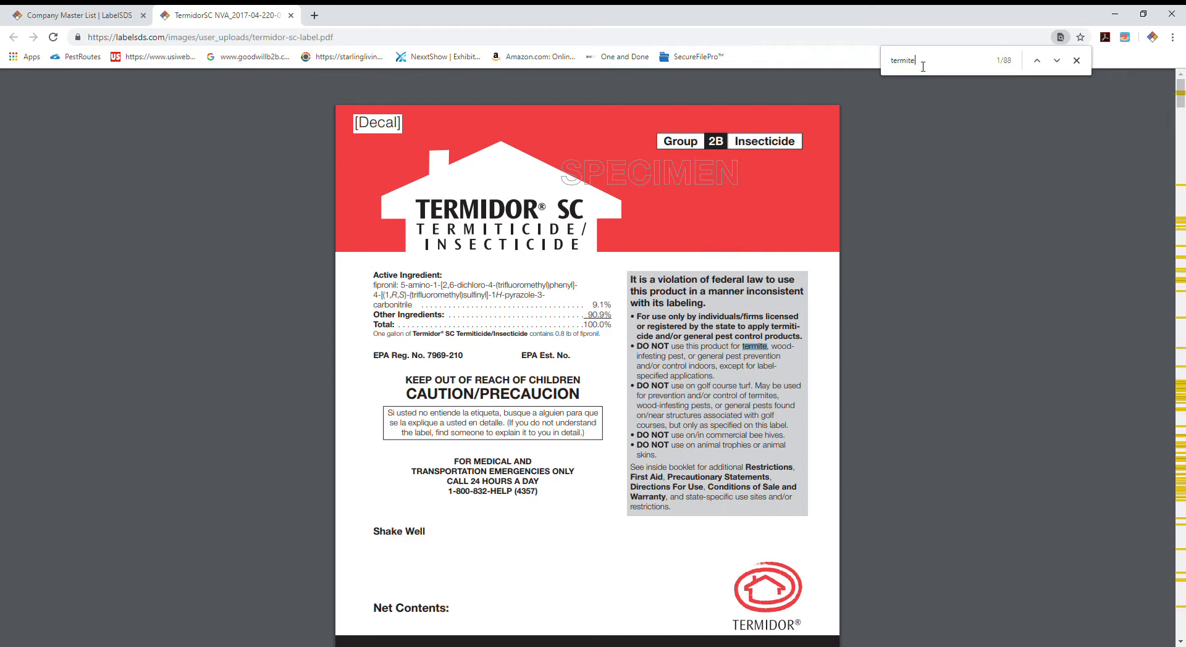
type("s")
key("Return")
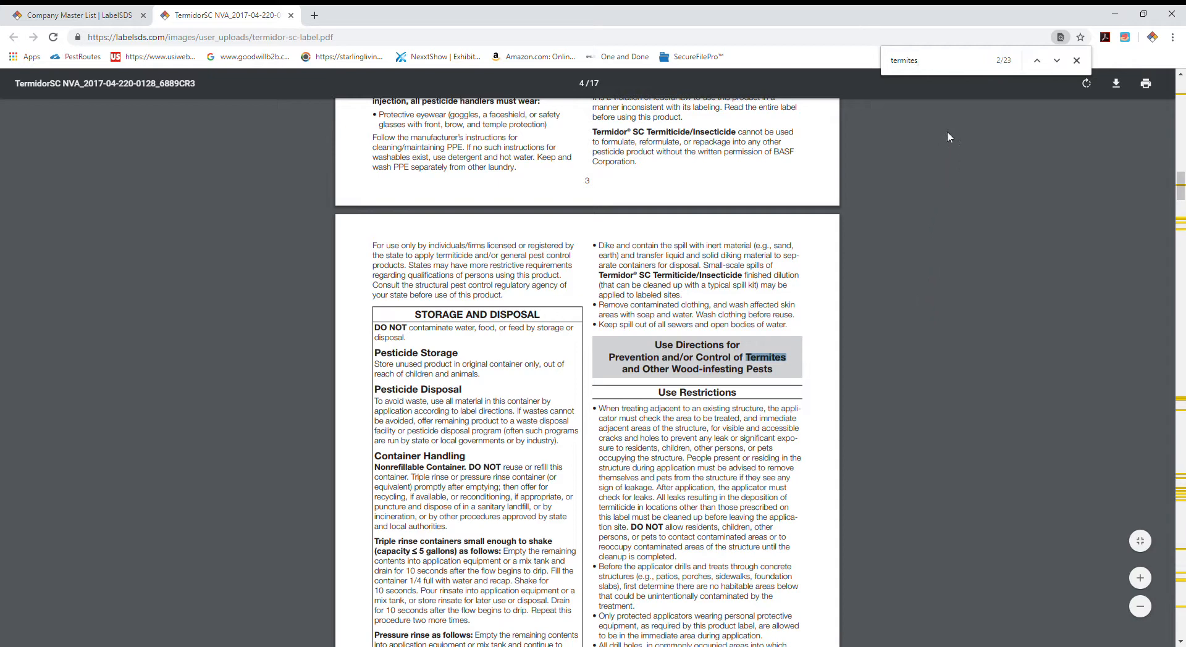
left_click(1076, 60)
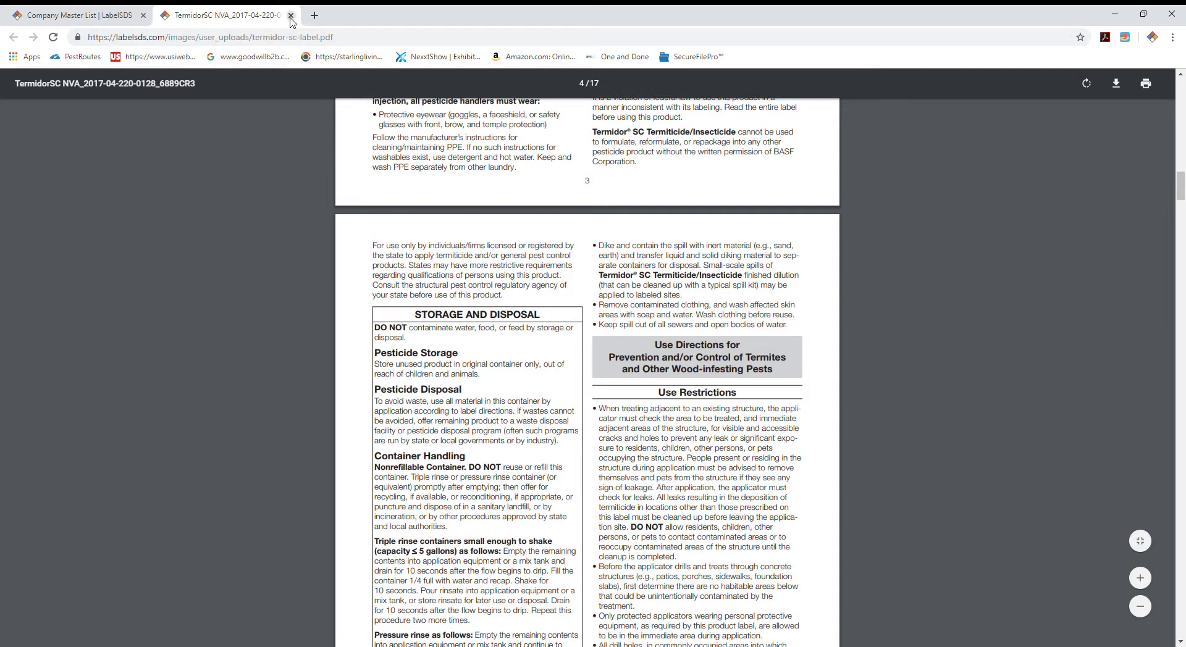
Step: Close the Termidor SC label and open the Dog-On-It Pest Control branch from the dashboard
left_click(291, 15)
scroll(502, 470, "up", 3)
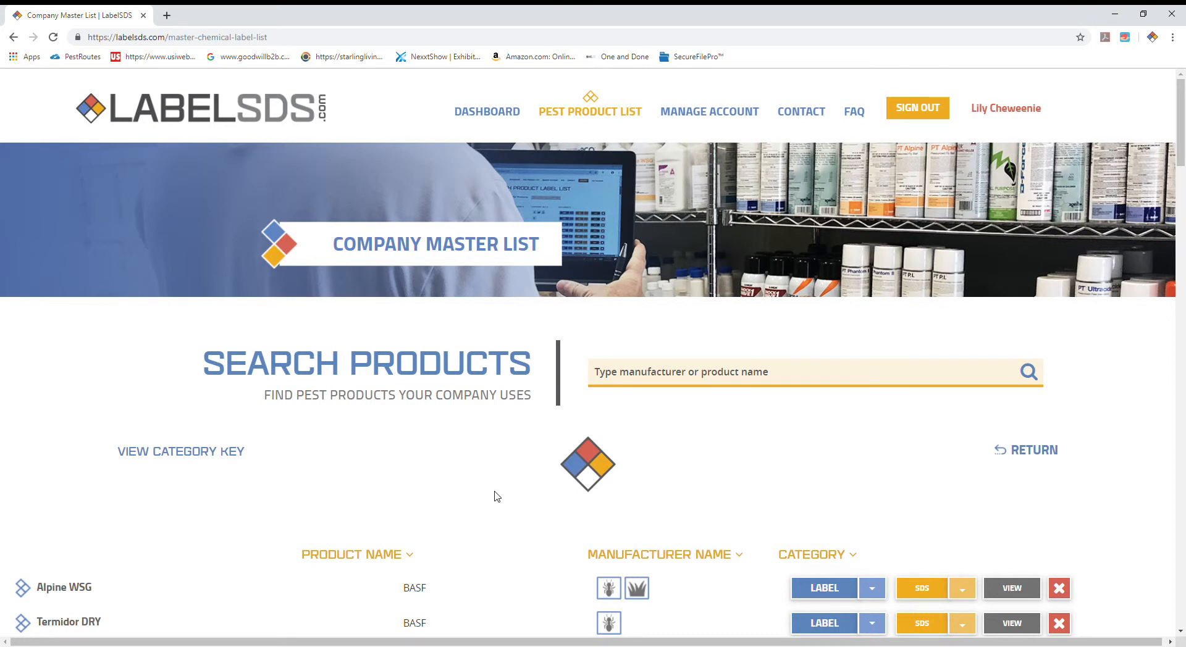
left_click(482, 117)
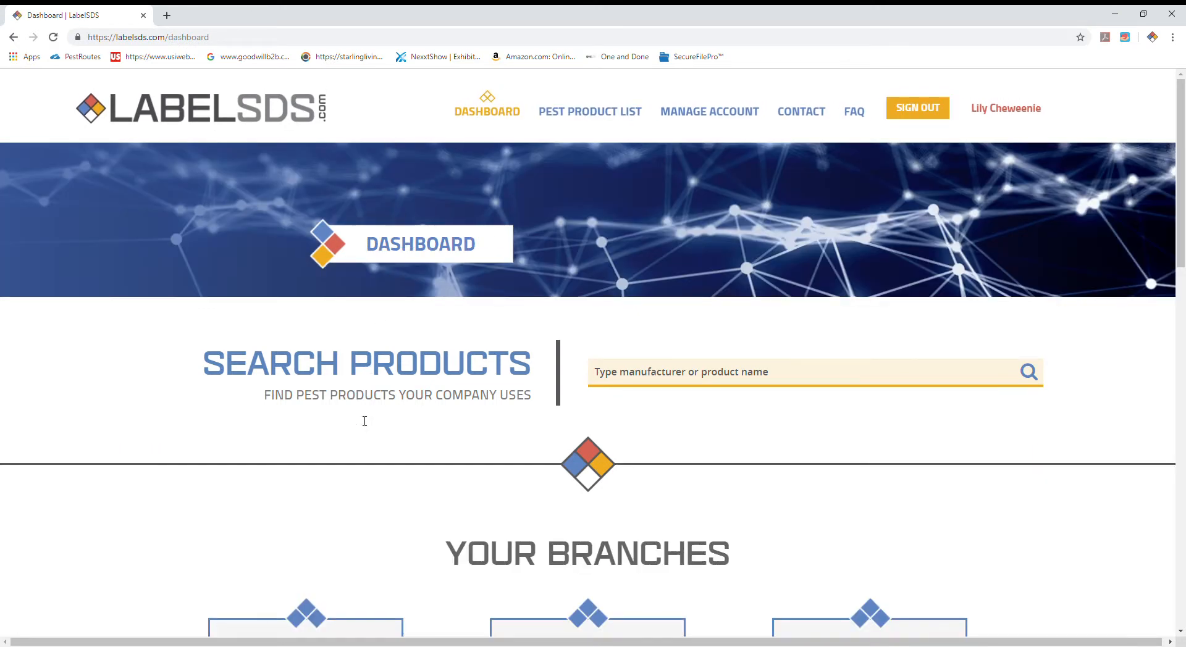
scroll(358, 482, "down", 5)
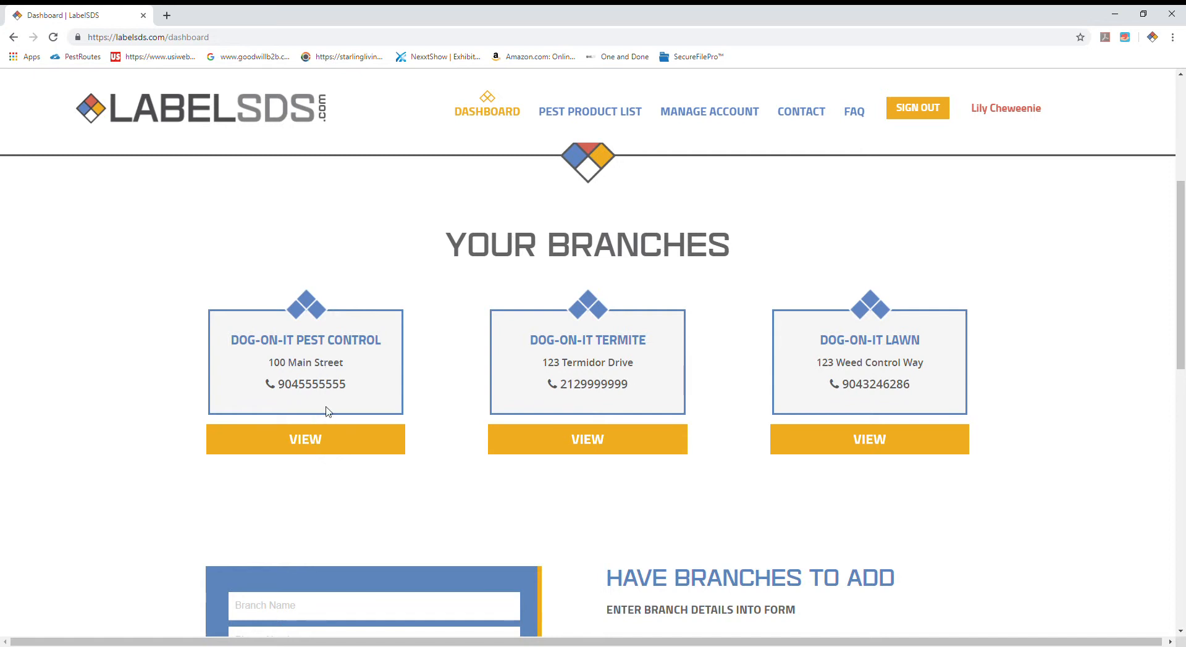
left_click(310, 449)
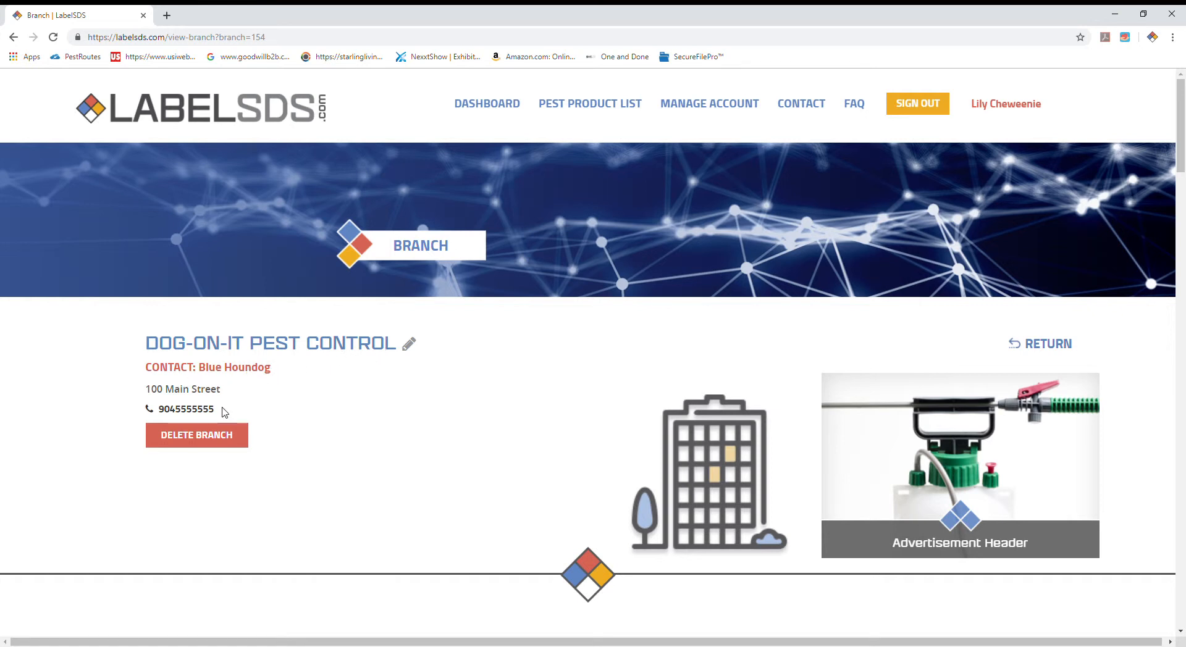
Step: Check which SDS files are available for Termidor DRY in the branch product label list
scroll(368, 425, "down", 3)
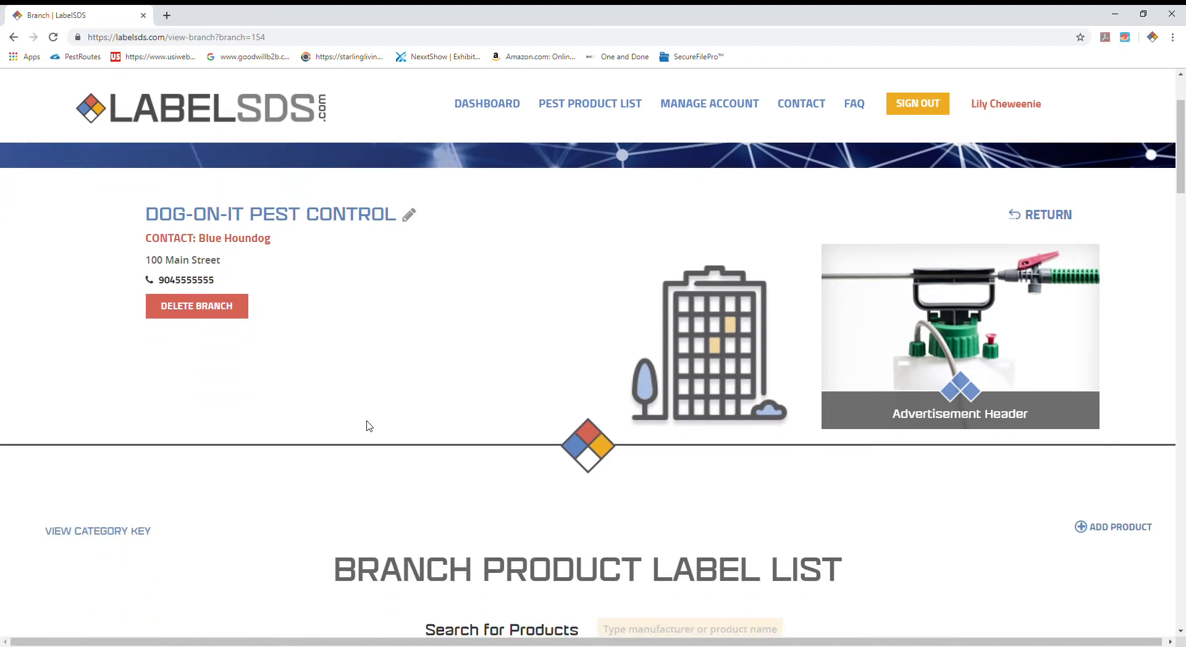
scroll(367, 424, "down", 4)
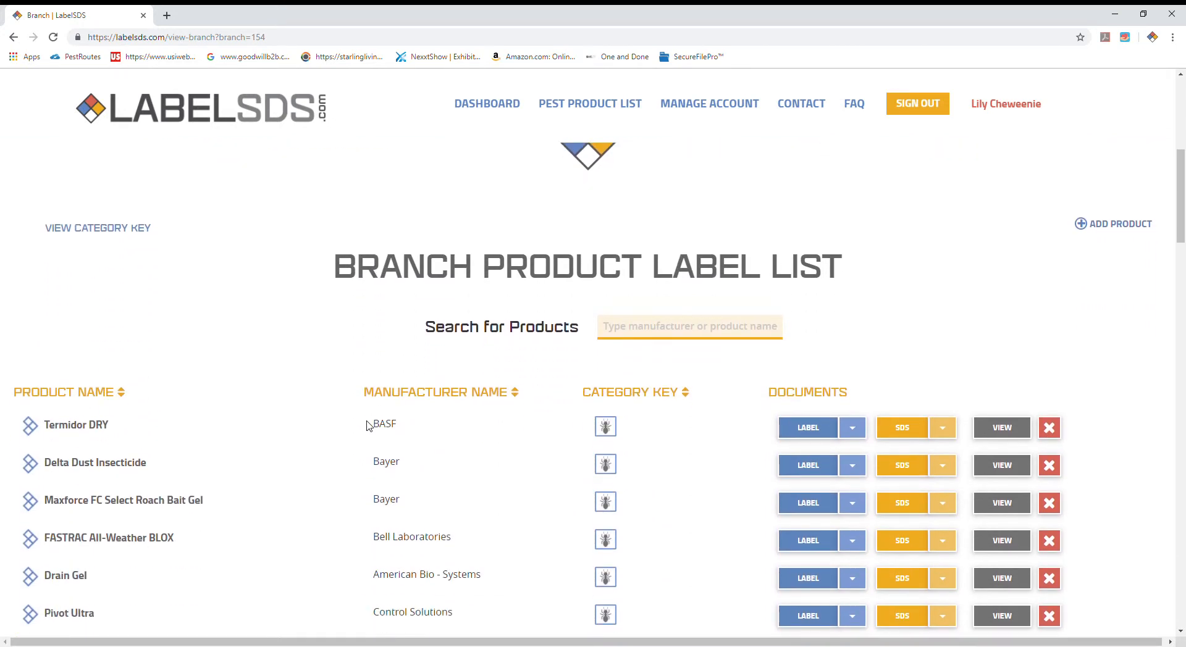
scroll(367, 425, "down", 1)
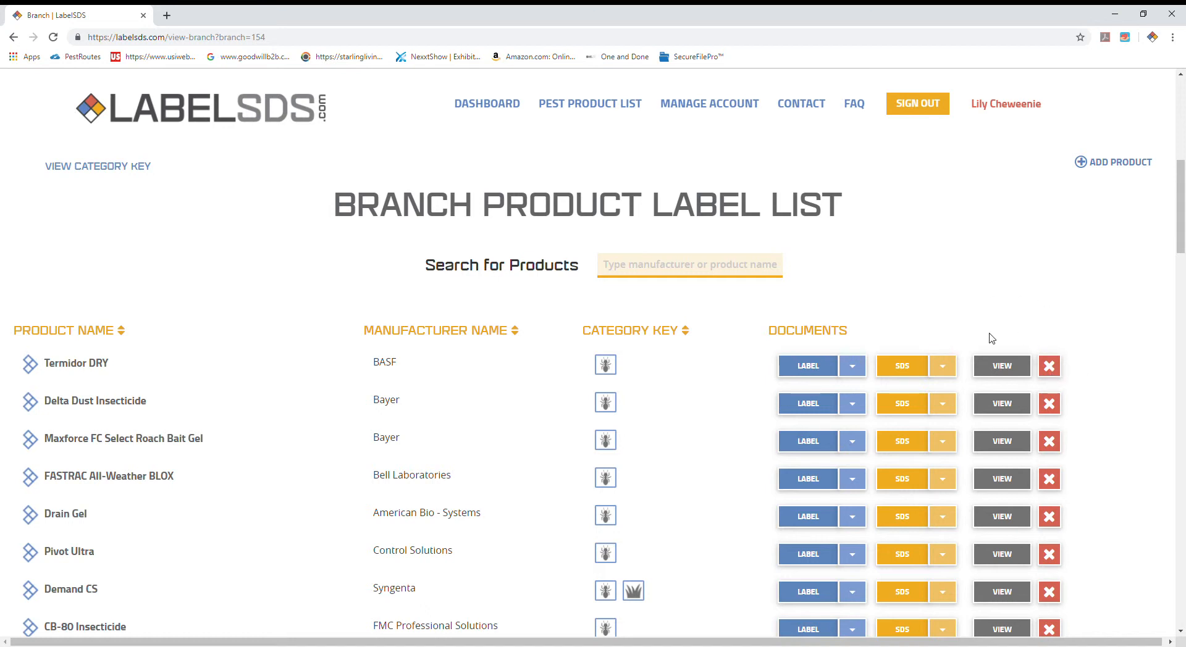
left_click(902, 366)
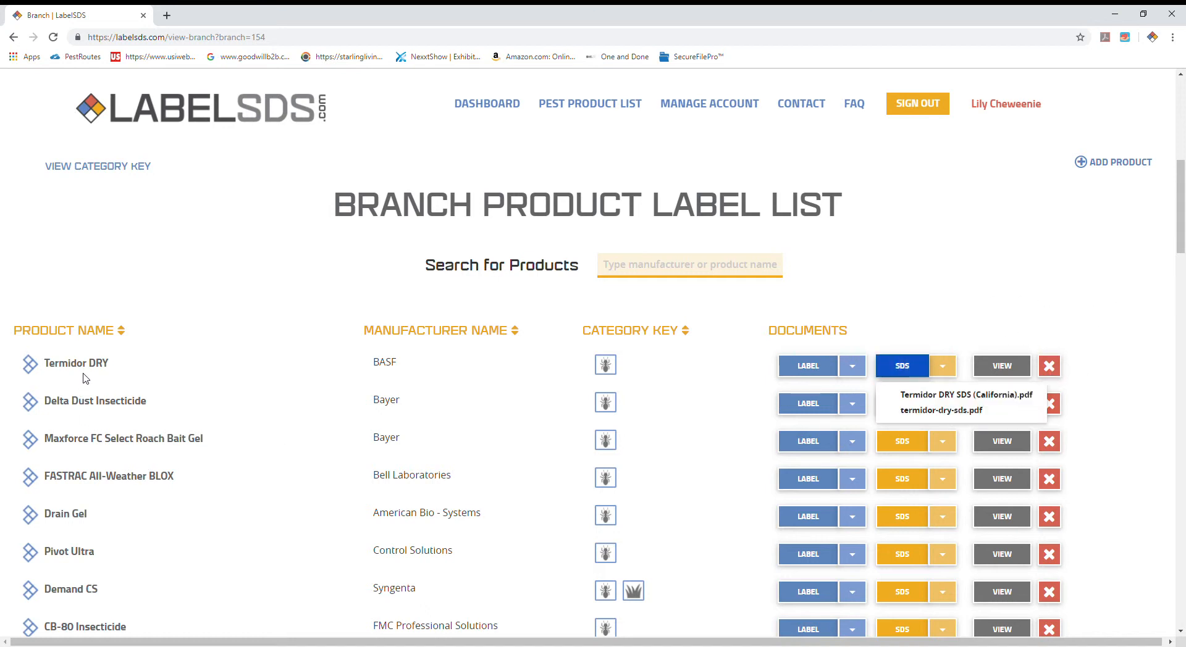
left_click(1128, 334)
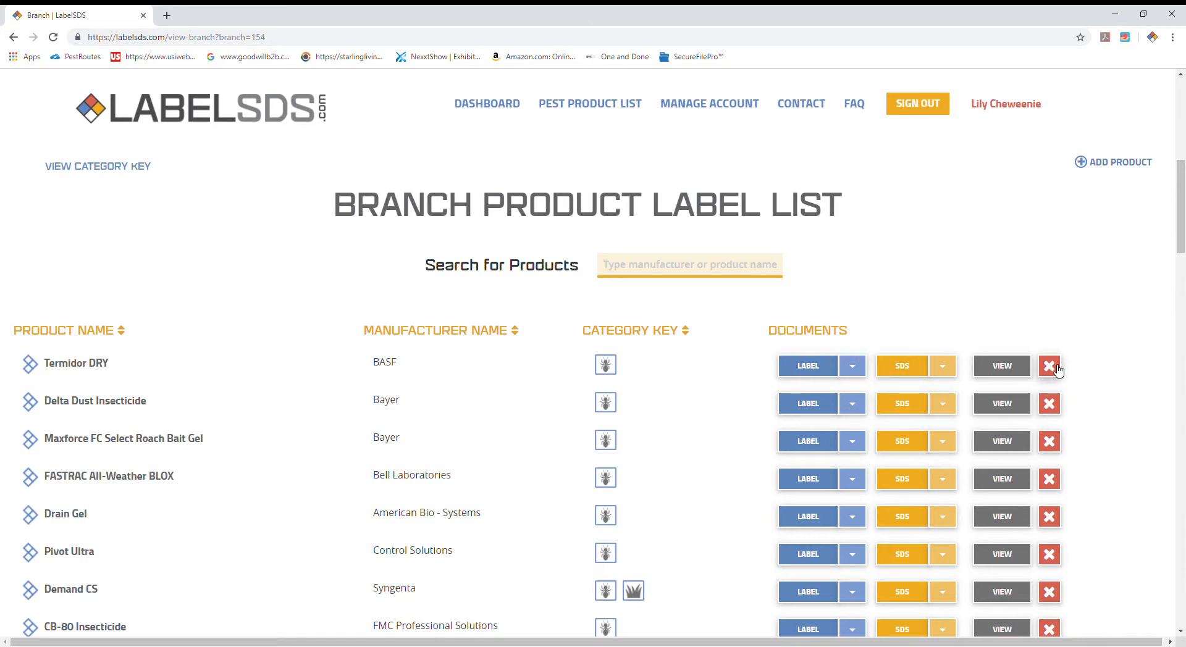
Step: Delete Termidor DRY from the branch product label list and confirm the deletion
left_click(1053, 369)
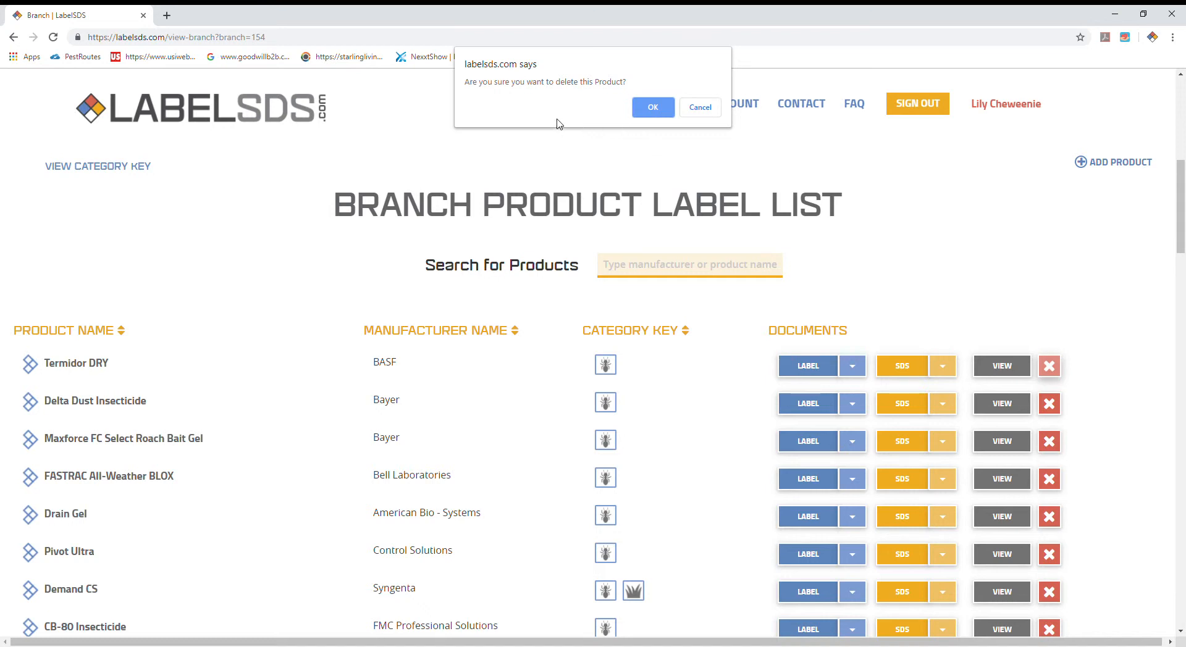
left_click(653, 108)
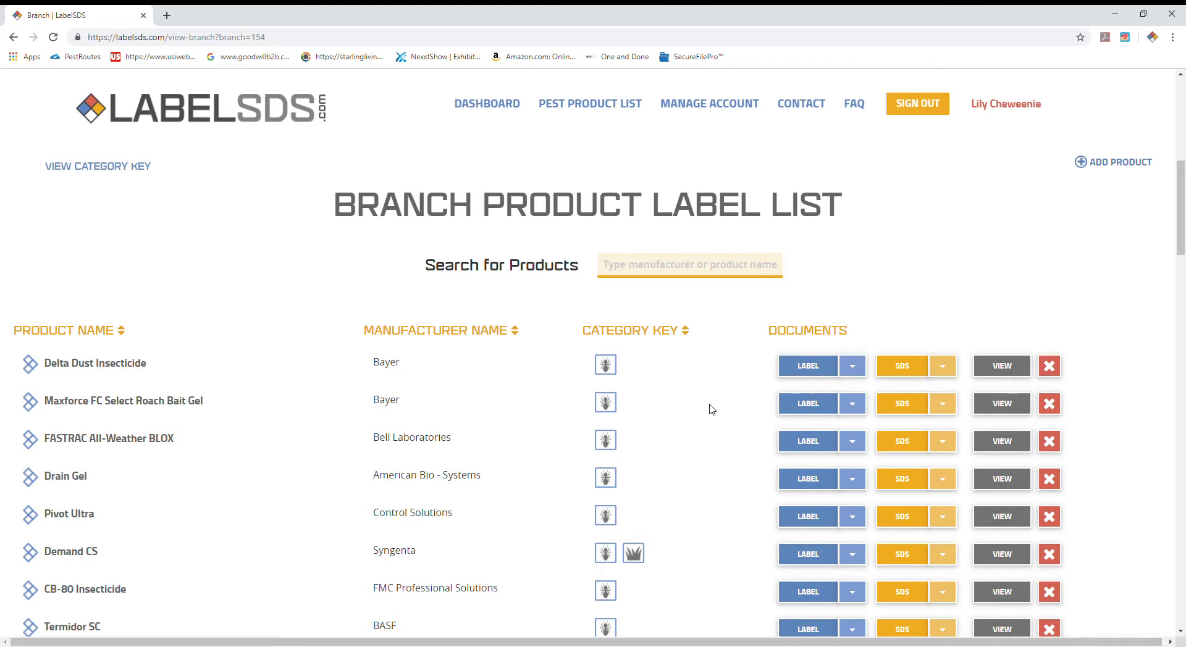
Step: Search the branch products for "intice", check the label files for InTice 10 Perimeter Bait, and clear the search
scroll(701, 428, "down", 12)
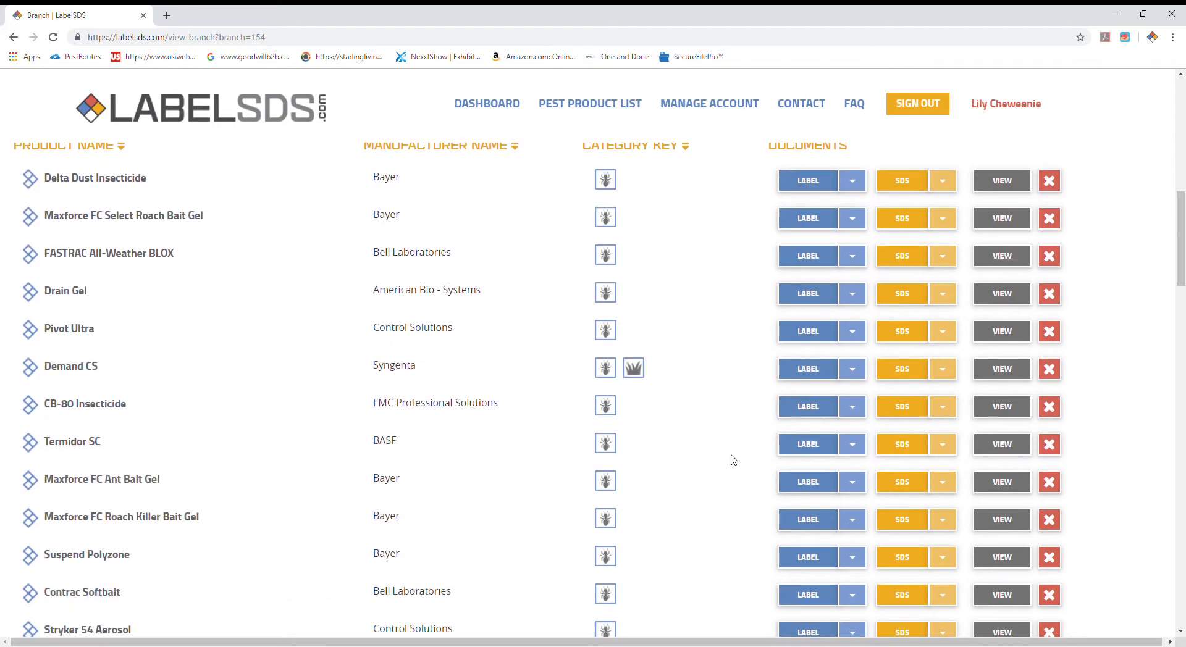
scroll(724, 460, "up", 3)
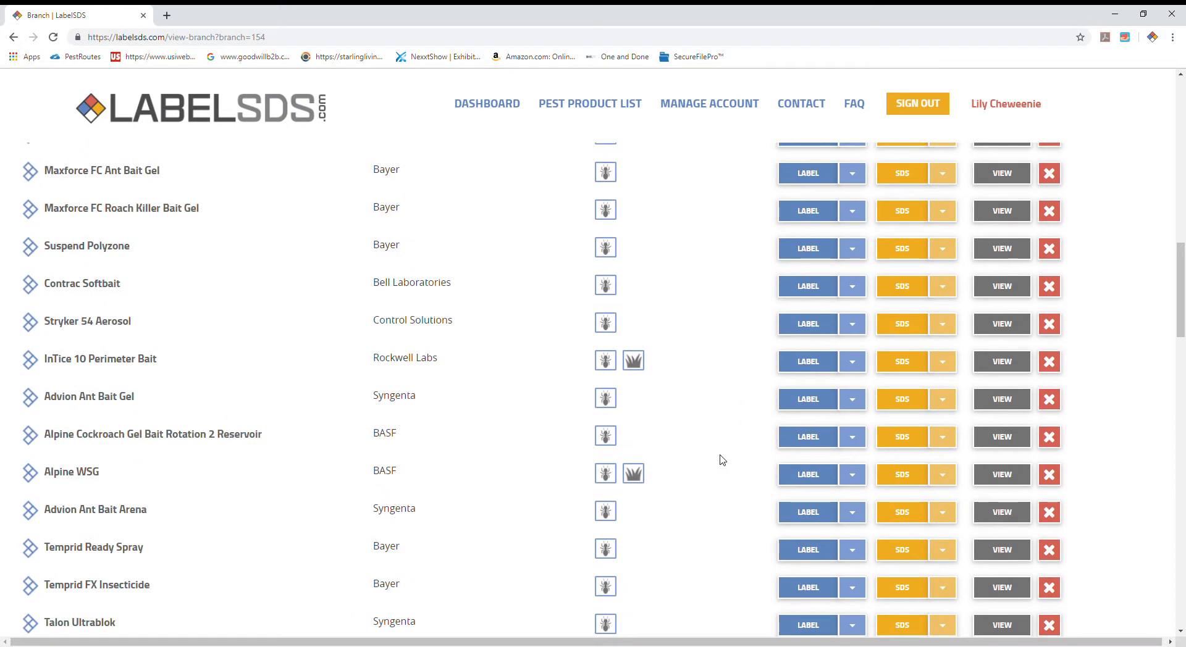
scroll(722, 461, "up", 10)
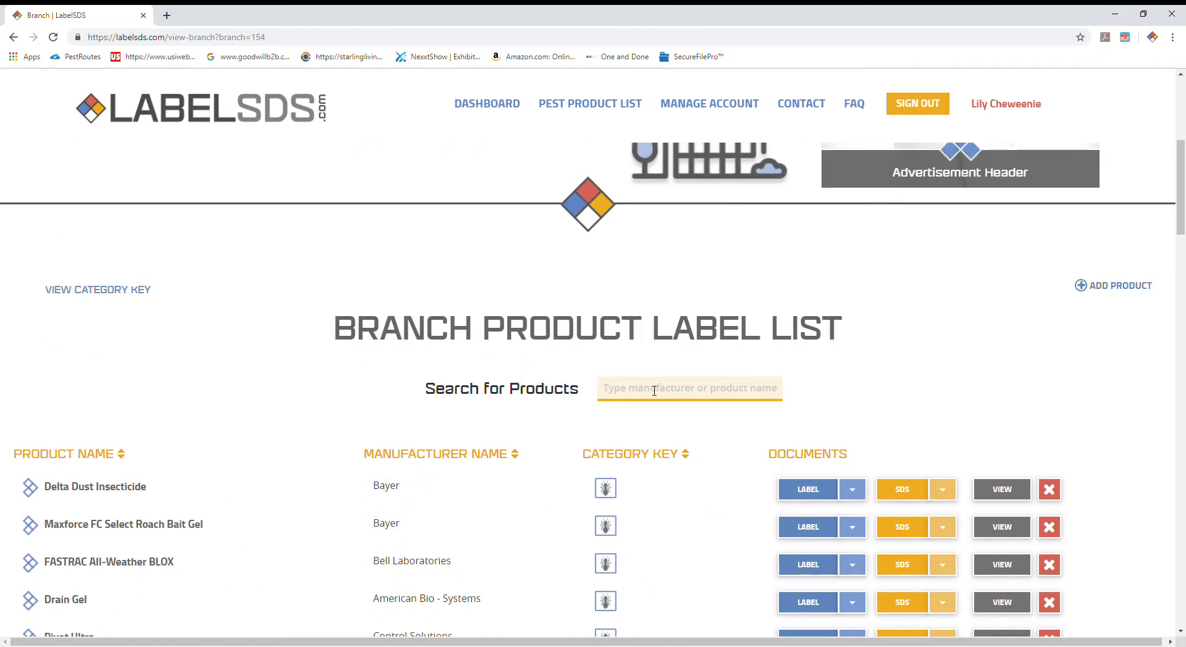
left_click(651, 396)
type("intice")
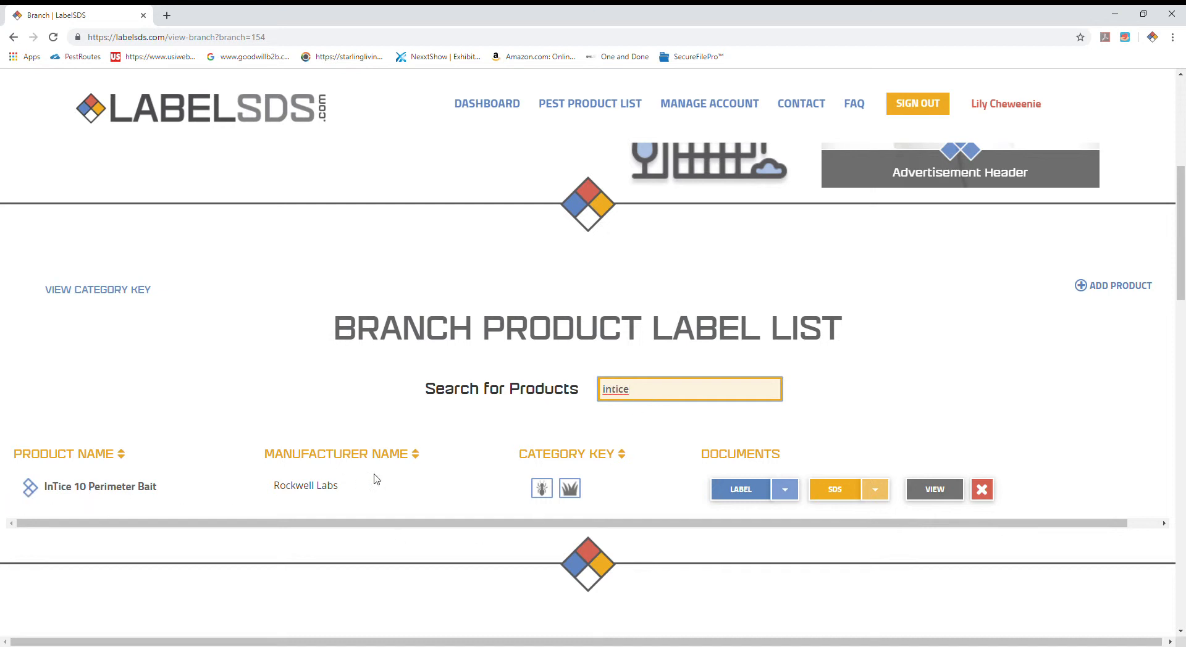
mouse_move(752, 498)
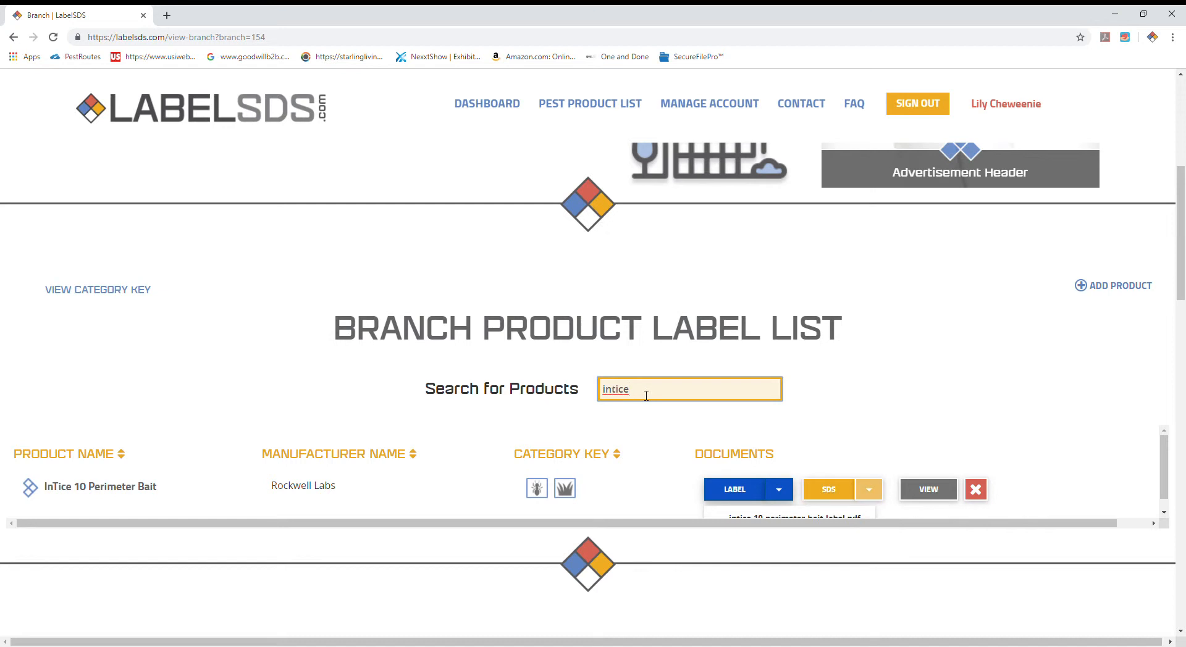
key("BackSpace")
key("BackSpace")
key("BackSpace")
key("BackSpace")
key("BackSpace")
key("BackSpace")
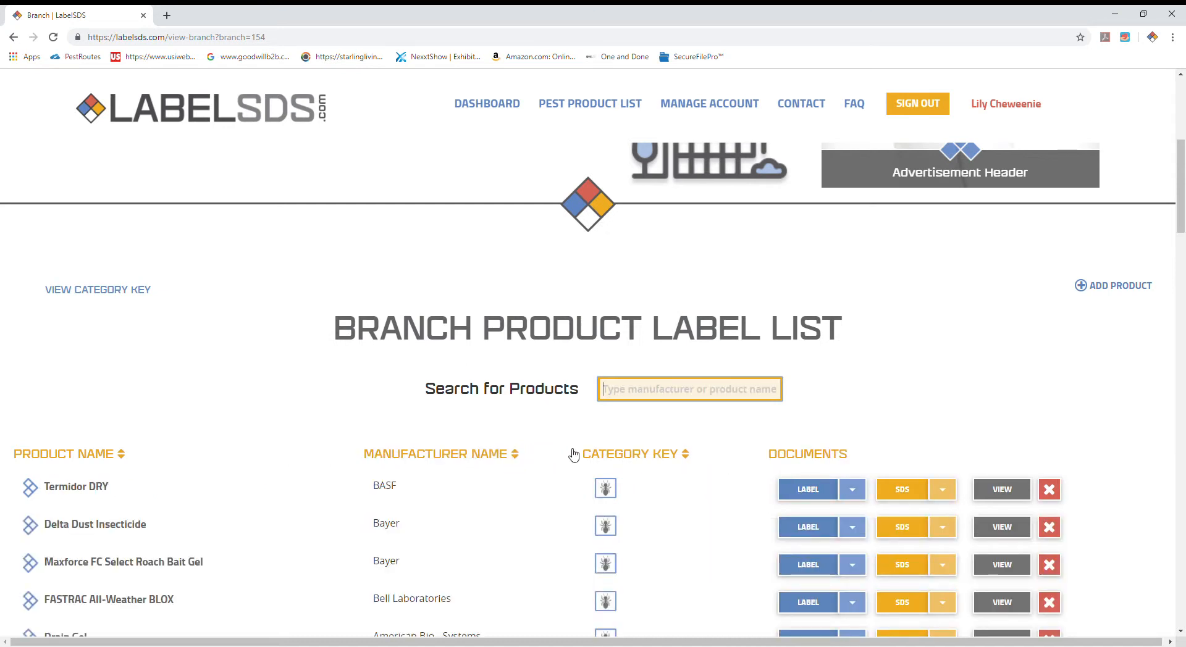
Step: Look through the rest of the branch page, covering its products, its employees by role, and its pest control customers
scroll(569, 452, "down", 3)
scroll(569, 454, "down", 10)
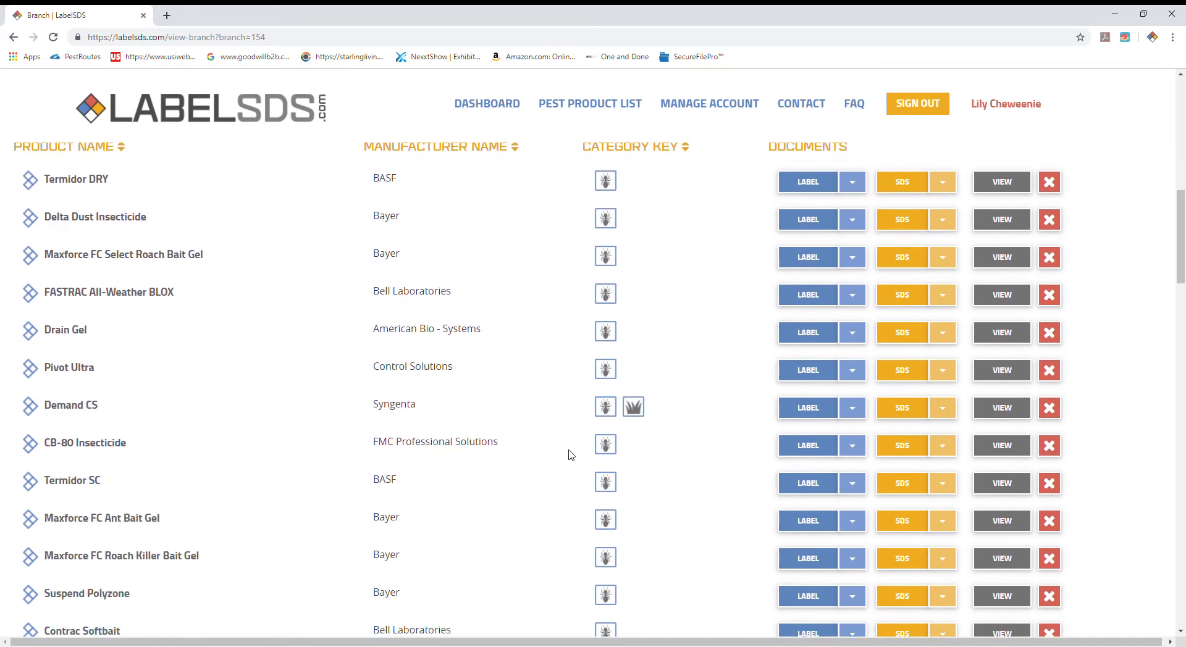
scroll(562, 460, "down", 7)
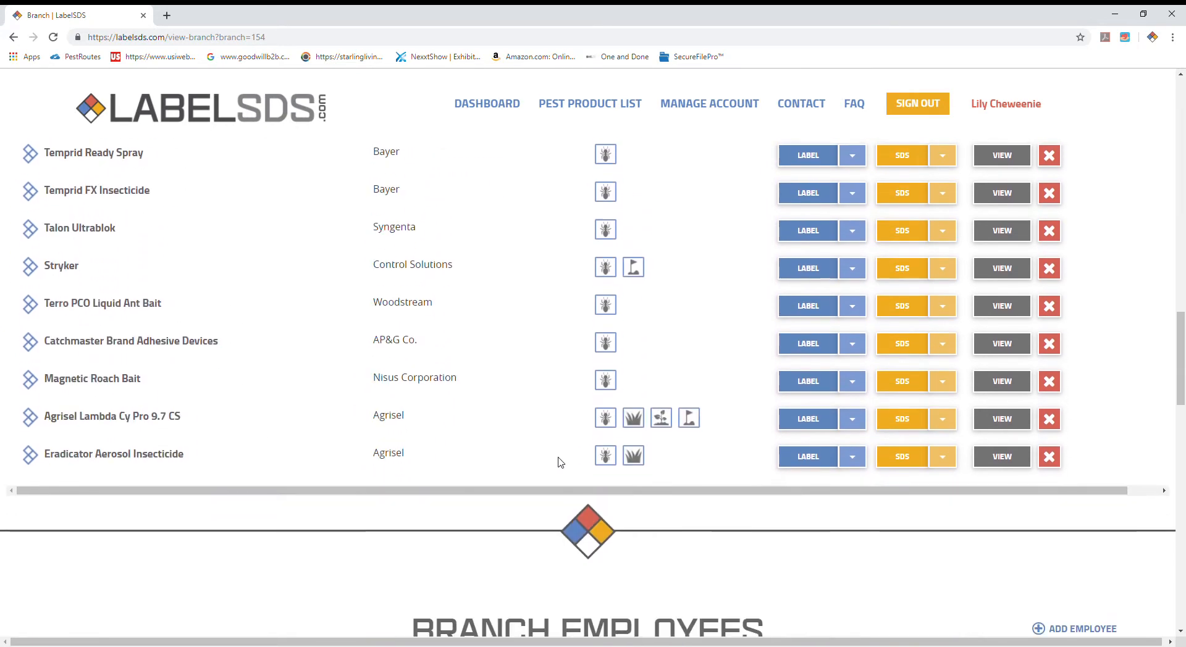
scroll(563, 463, "down", 3)
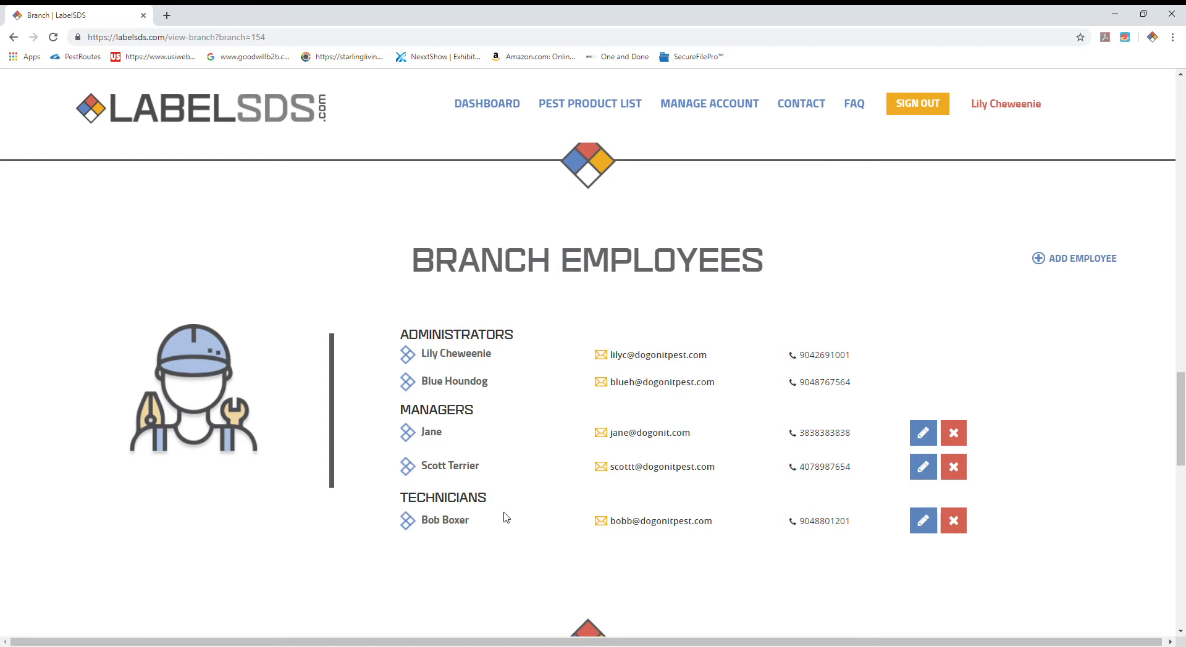
scroll(513, 515, "up", 1)
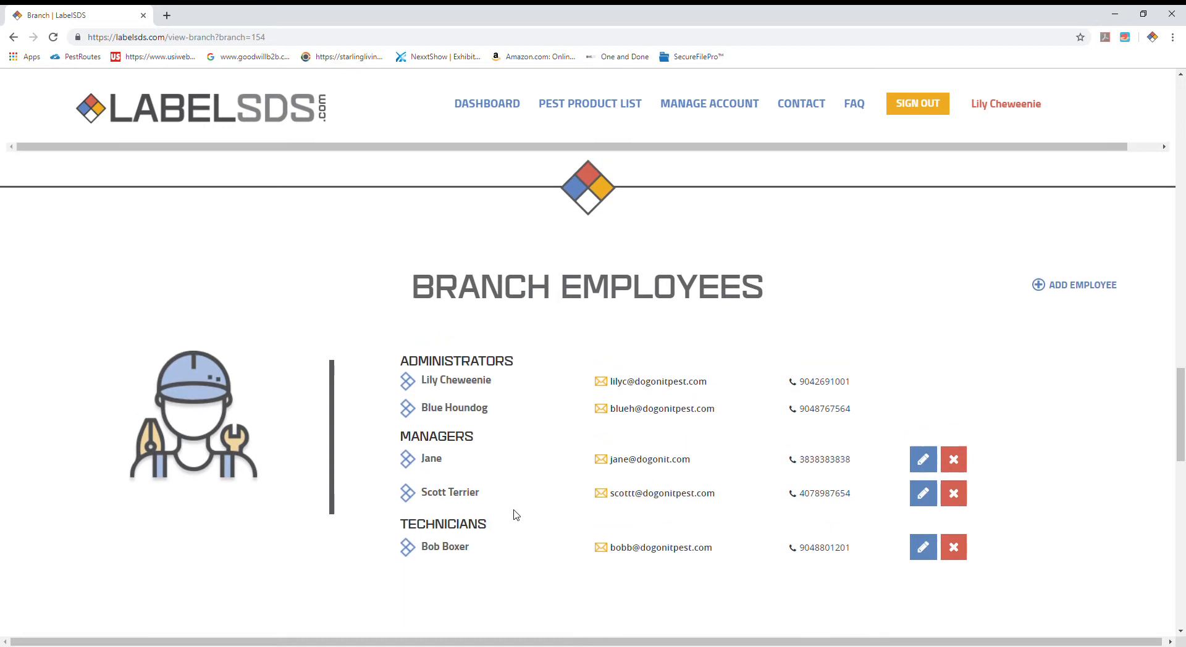
scroll(516, 515, "down", 2)
scroll(516, 503, "down", 1)
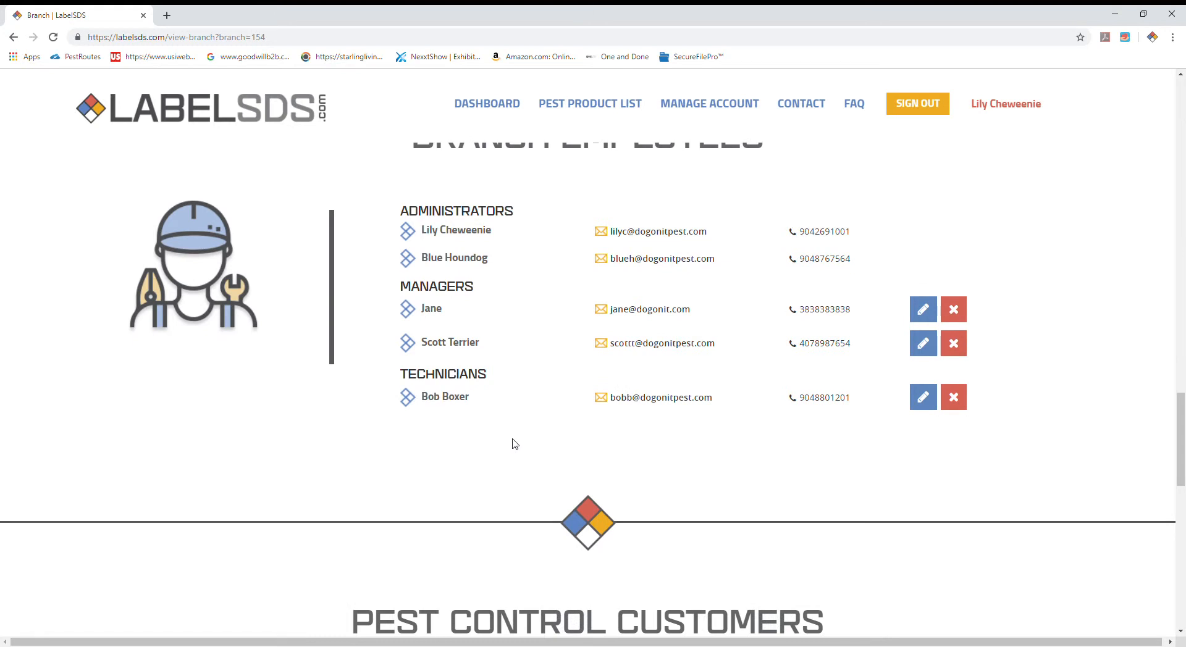
scroll(513, 445, "up", 1)
scroll(514, 443, "down", 5)
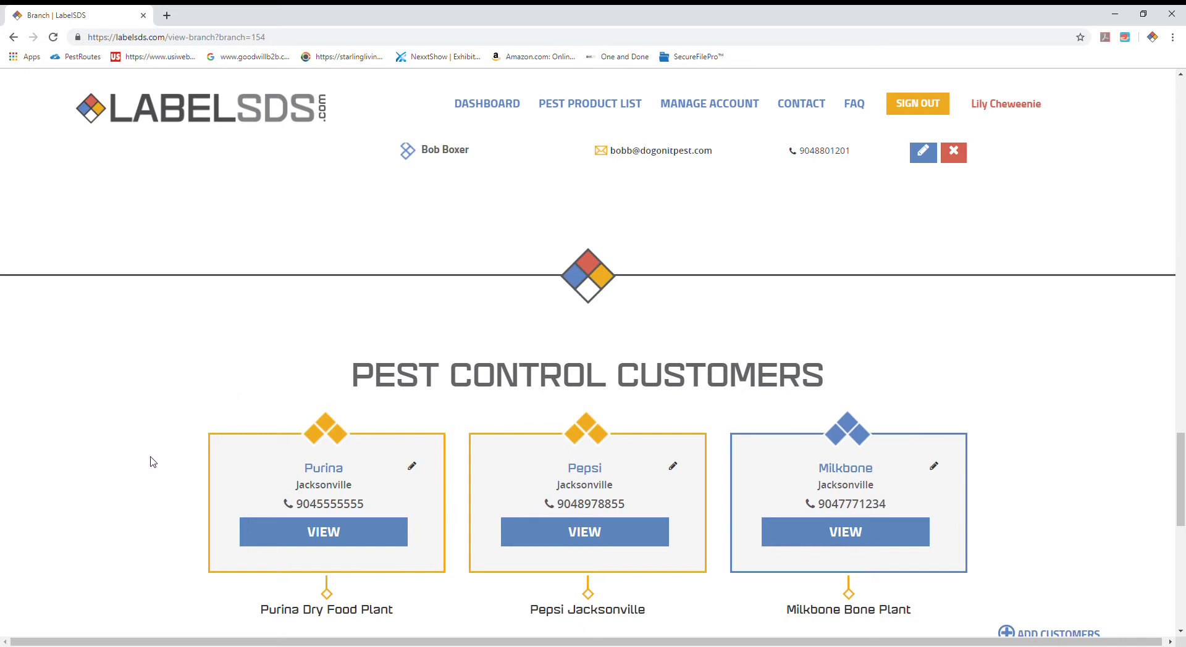
scroll(154, 462, "down", 2)
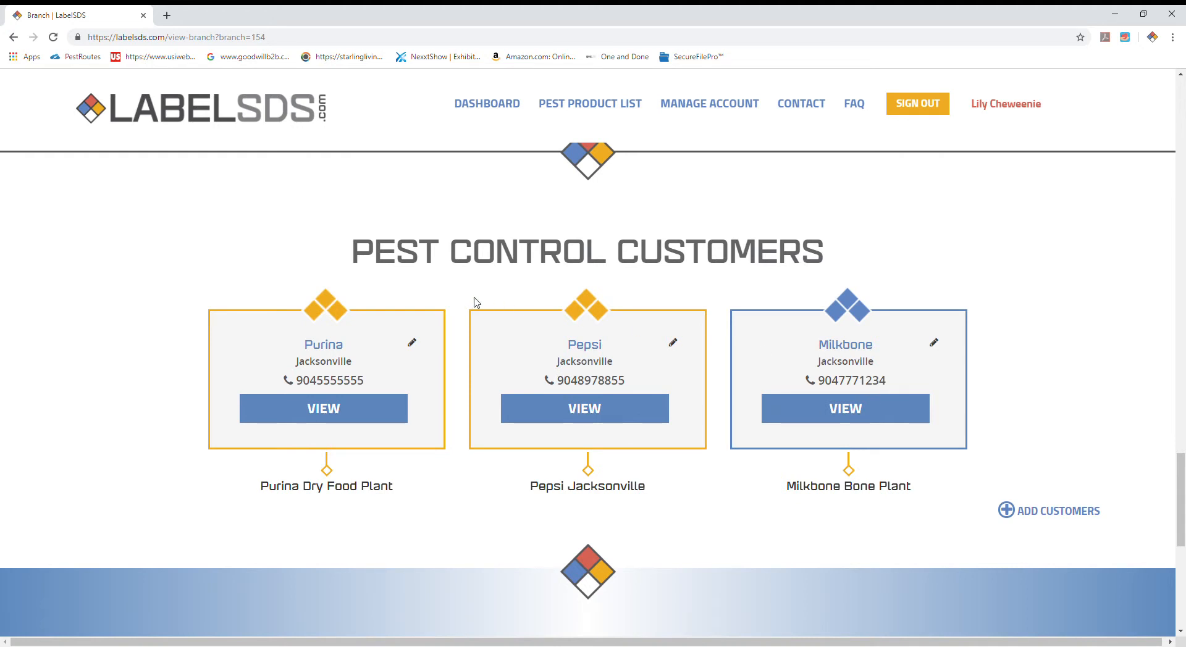
Step: Open the Purina customer of this branch and view its Purina Dry Food Plant facility
left_click(331, 414)
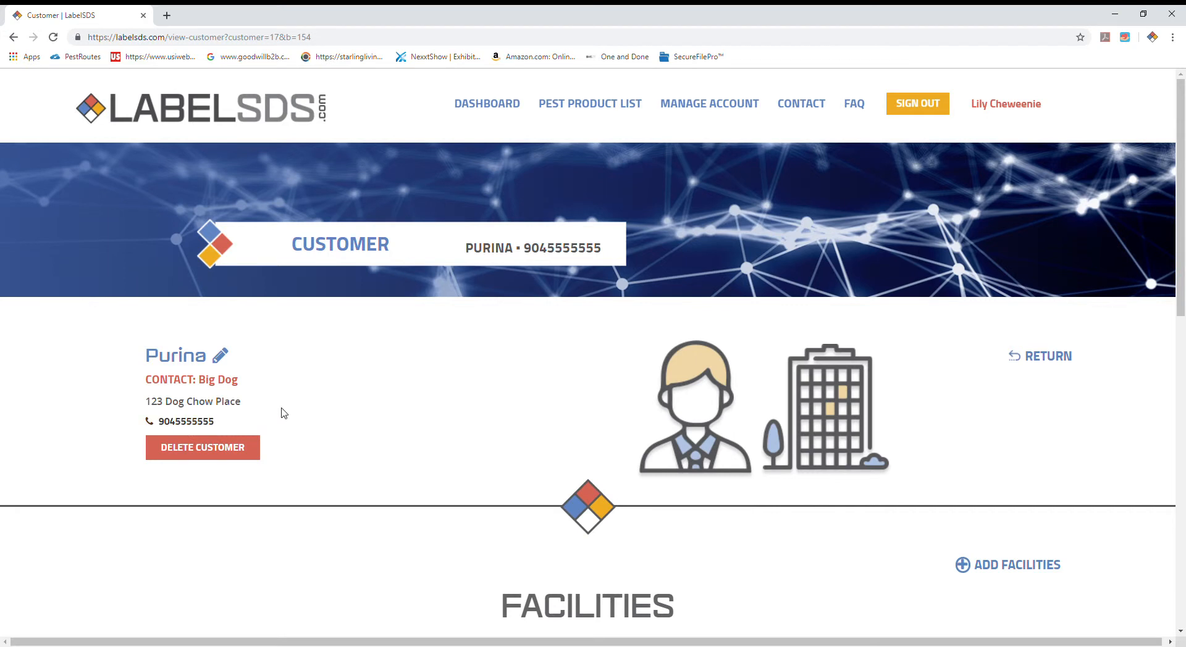
scroll(289, 424, "down", 3)
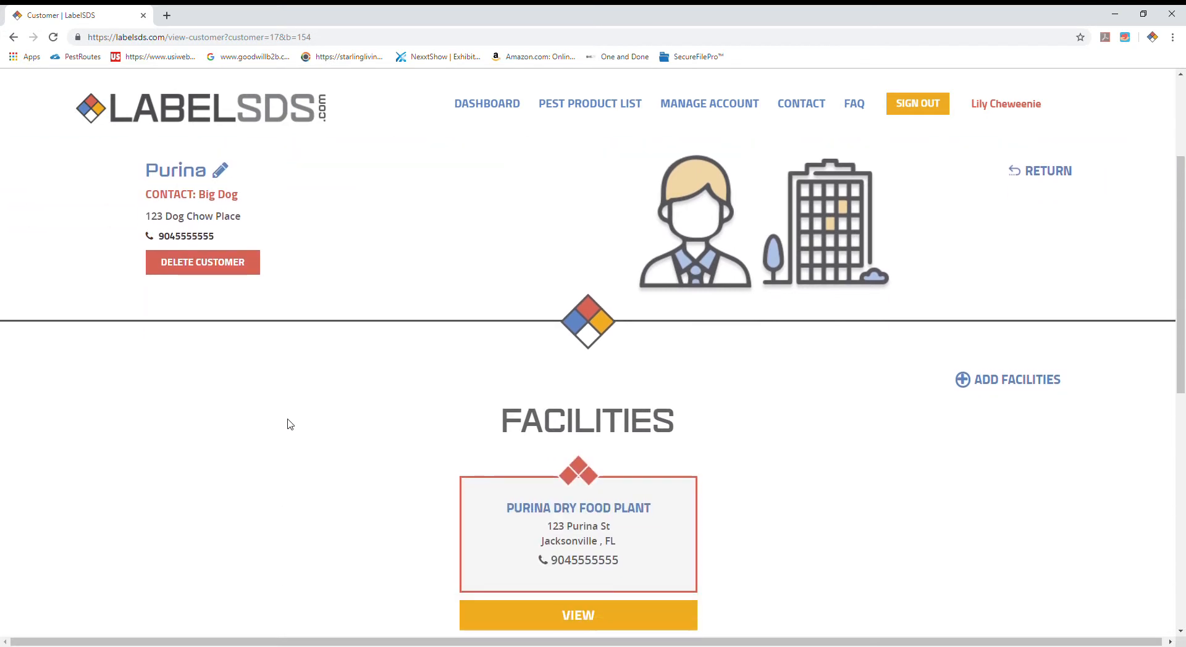
scroll(347, 369, "down", 3)
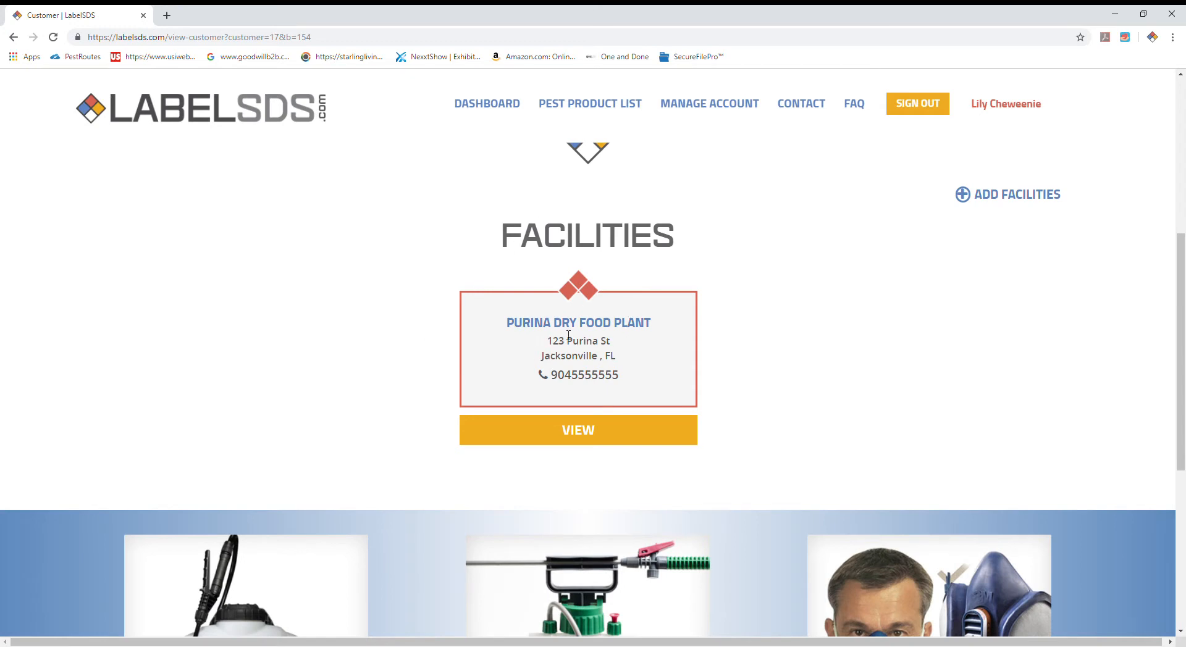
left_click(577, 434)
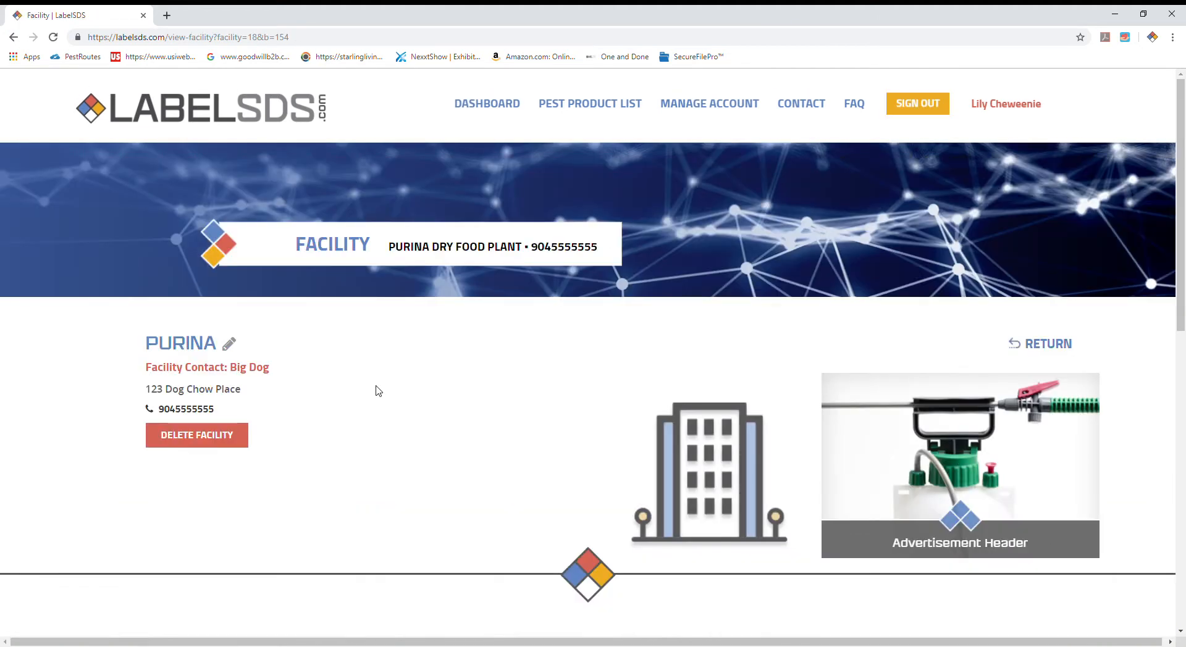
Step: Check the label and SDS files available for Alpine WSG in the facility's pest product label list
scroll(378, 391, "down", 2)
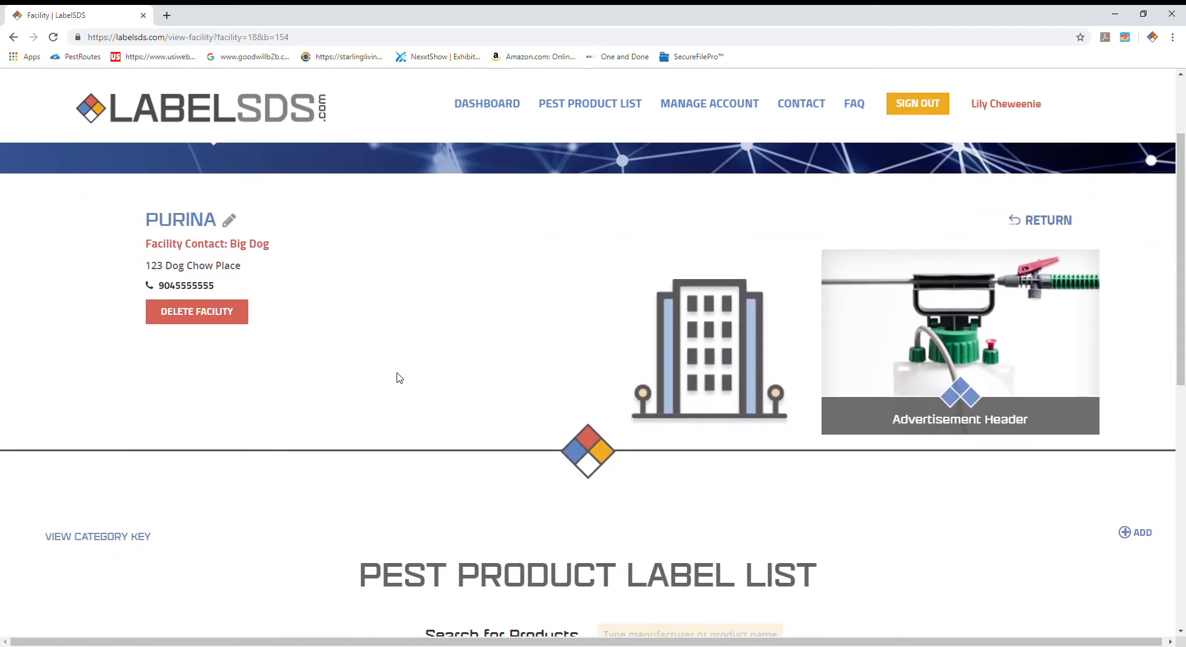
scroll(399, 378, "down", 2)
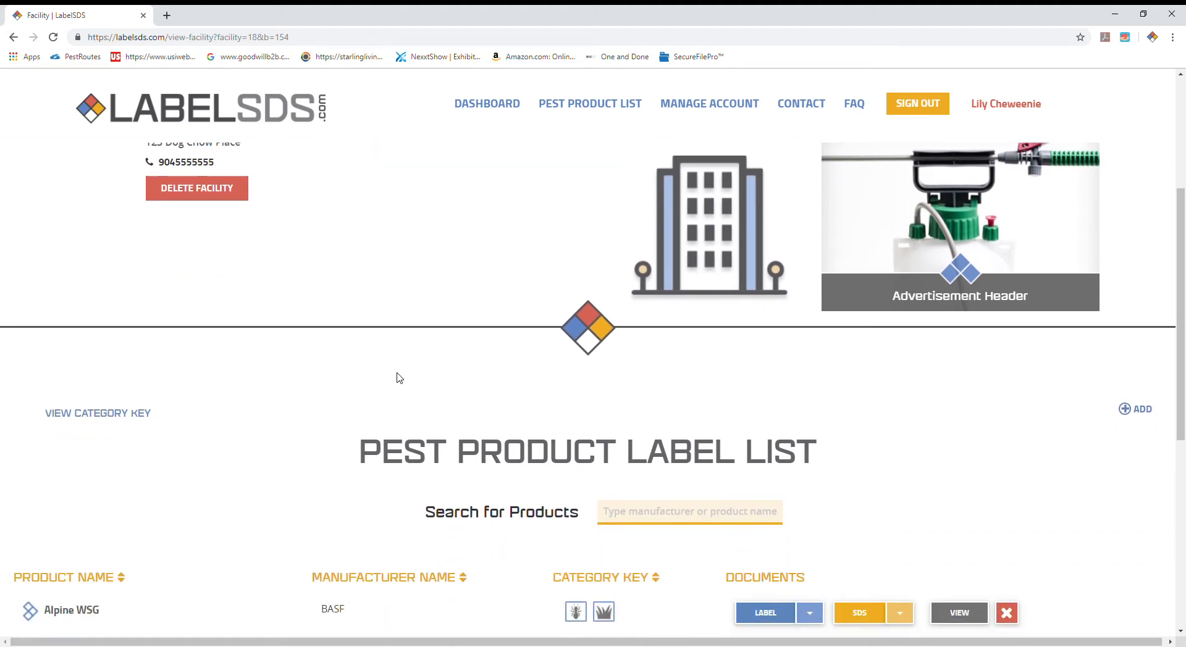
scroll(399, 378, "down", 4)
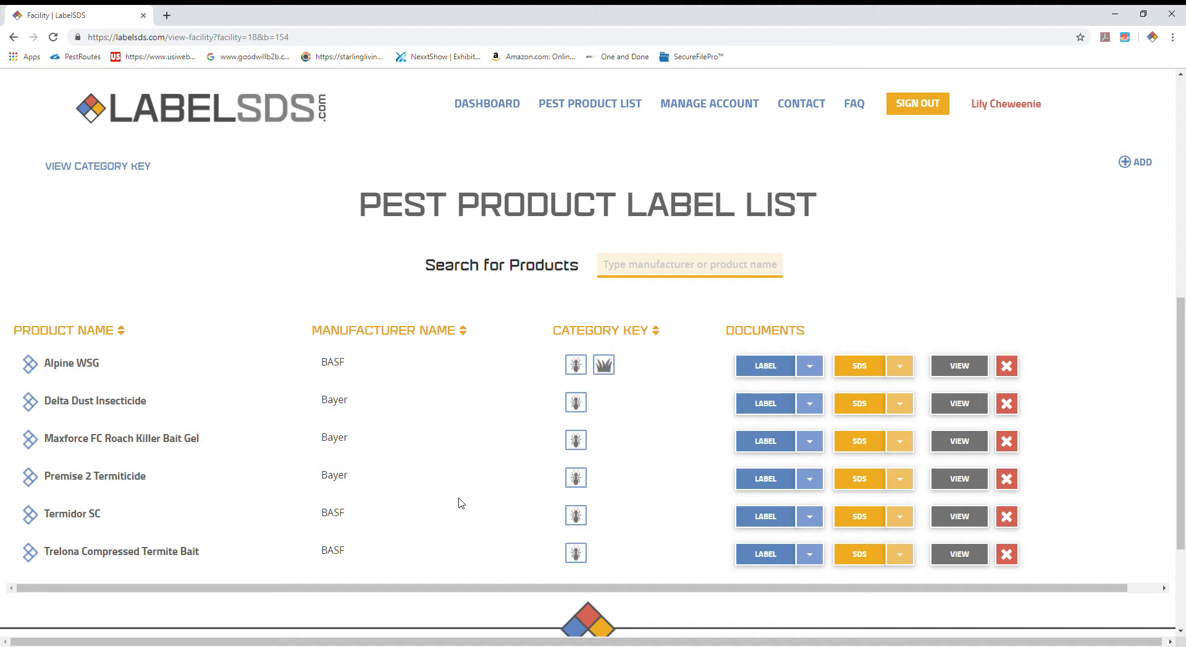
left_click(809, 365)
left_click(900, 366)
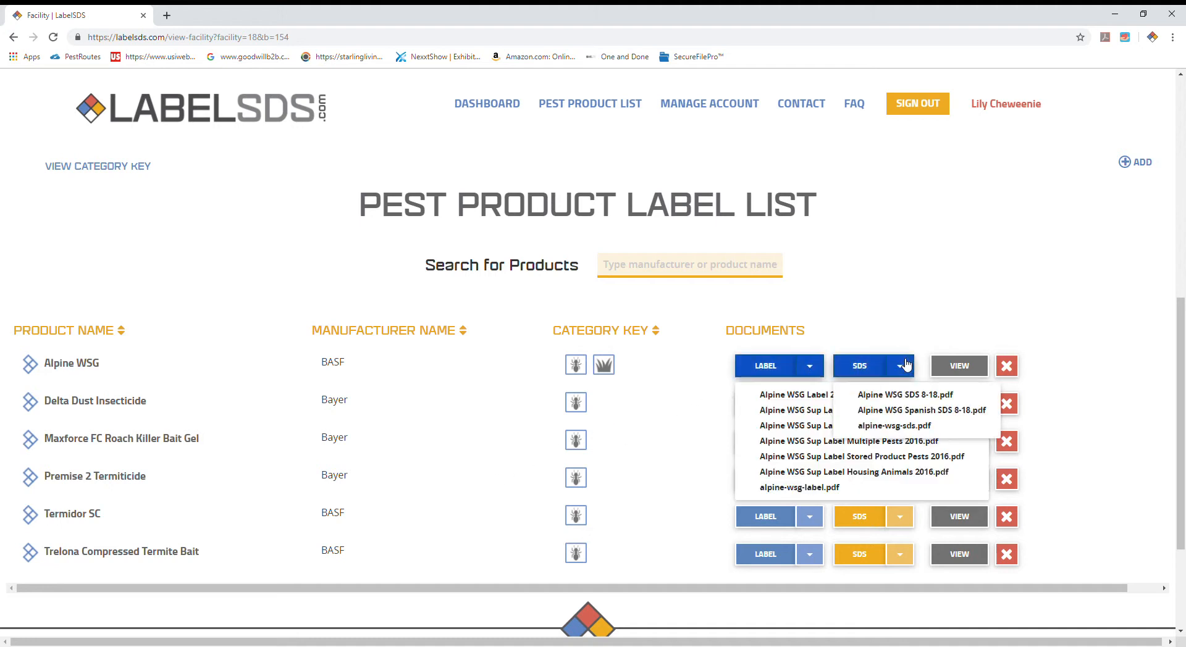
left_click(656, 437)
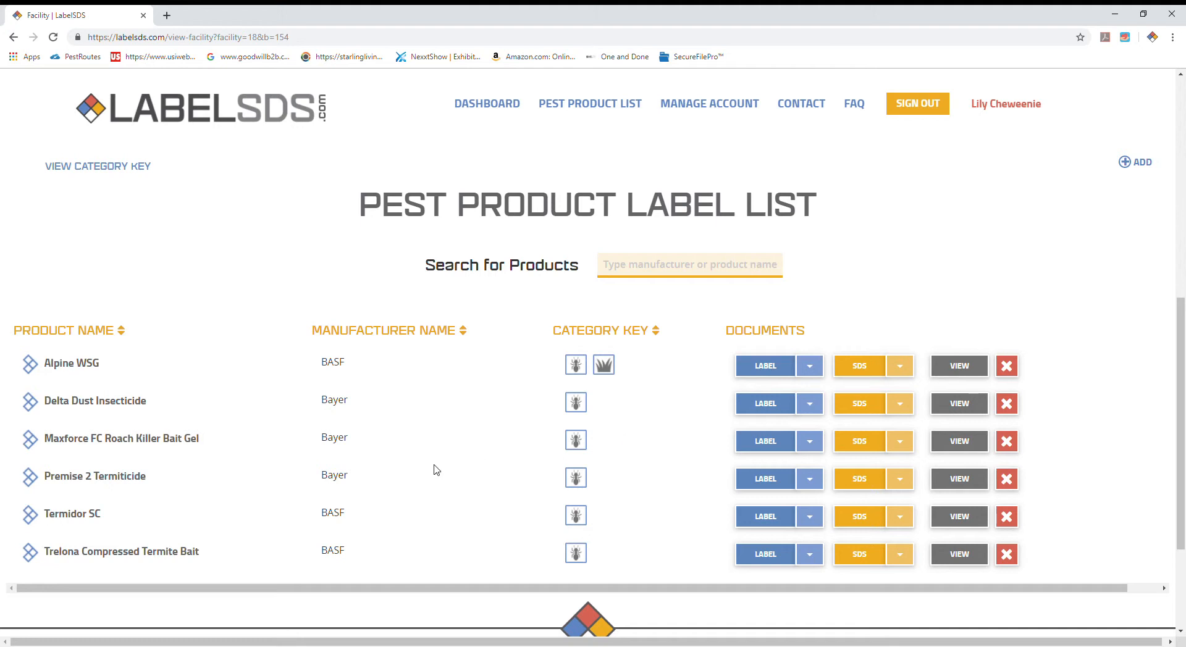
left_click(771, 368)
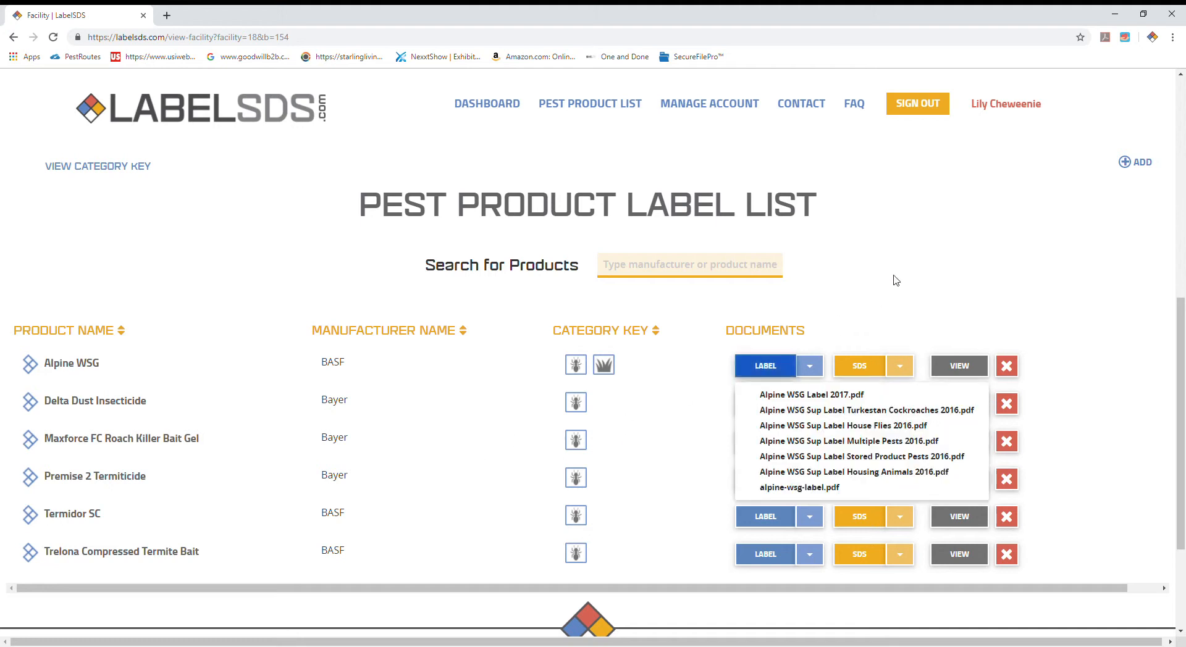
left_click(1011, 117)
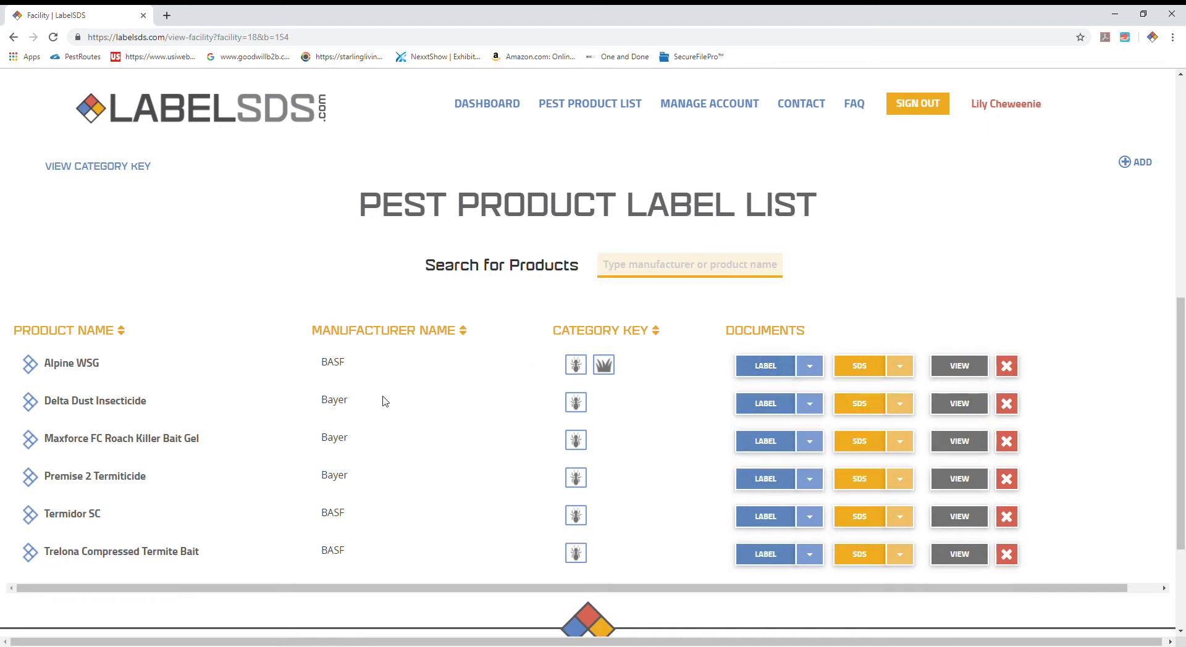
Step: Review the Purina Dry Food Plant facility page, covering its contact details and its pest product label list
scroll(283, 440, "up", 7)
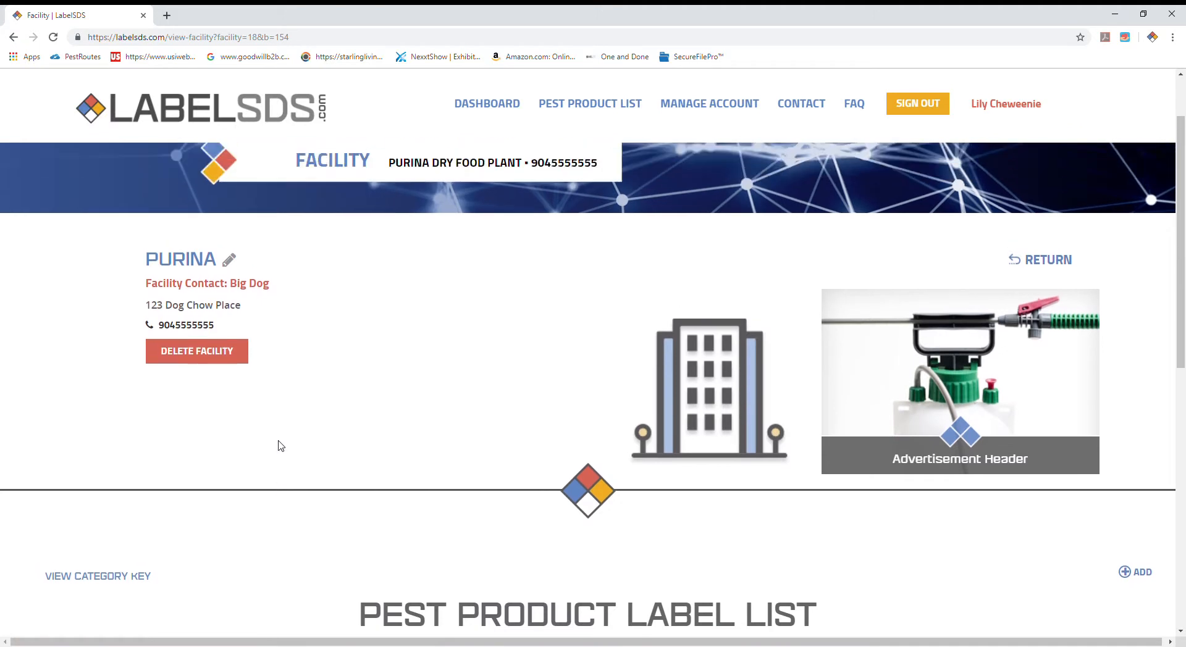
scroll(281, 446, "up", 1)
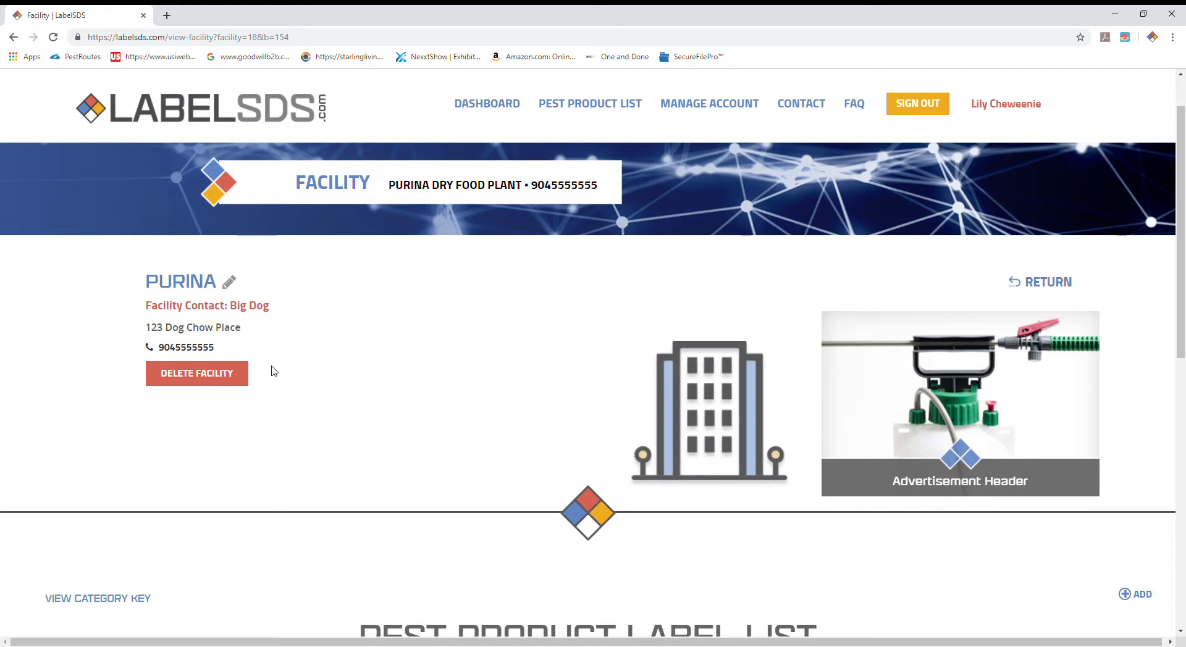
scroll(329, 501, "down", 1)
scroll(329, 502, "down", 5)
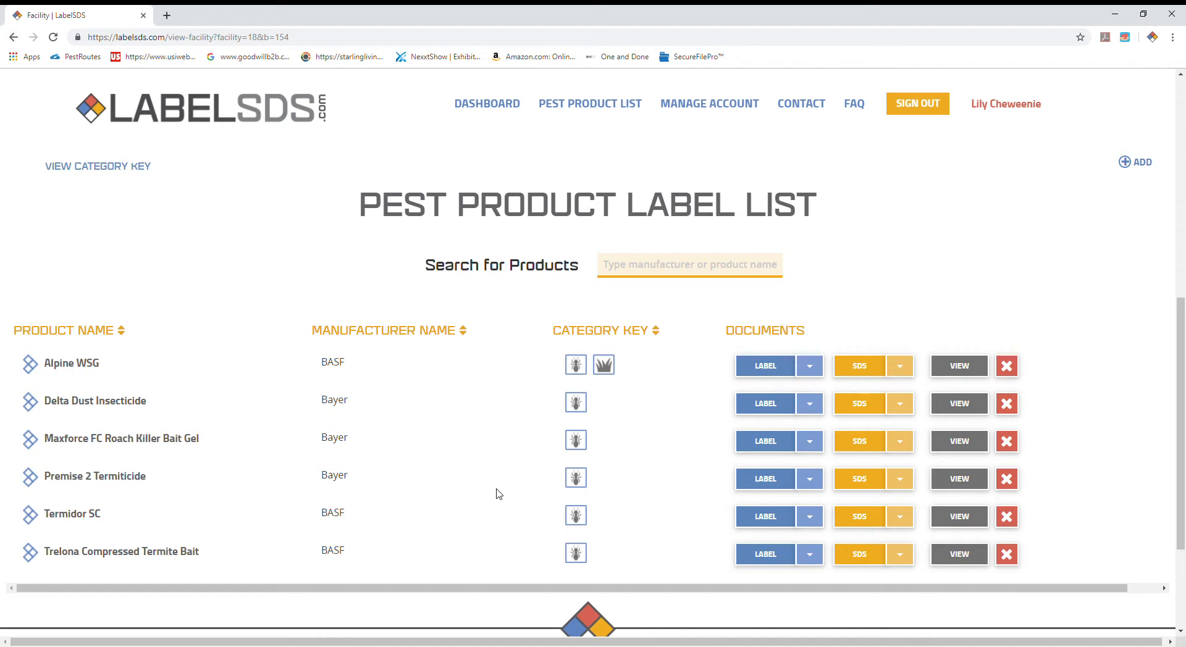
scroll(485, 482, "down", 2)
scroll(485, 481, "up", 1)
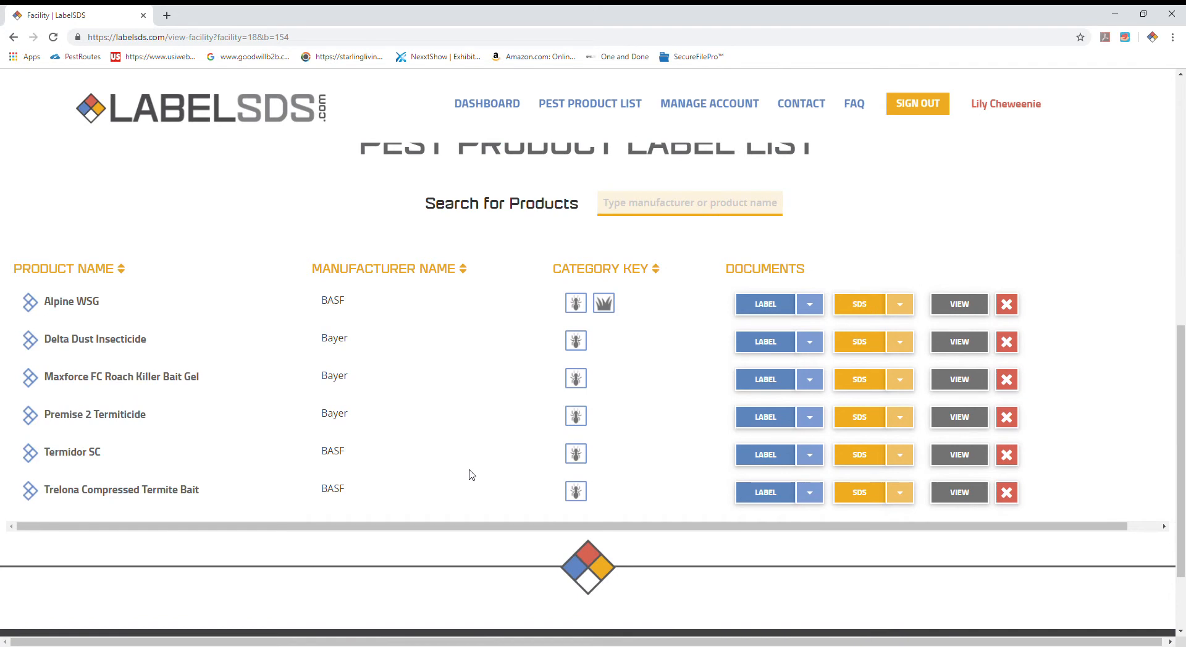
scroll(471, 471, "up", 4)
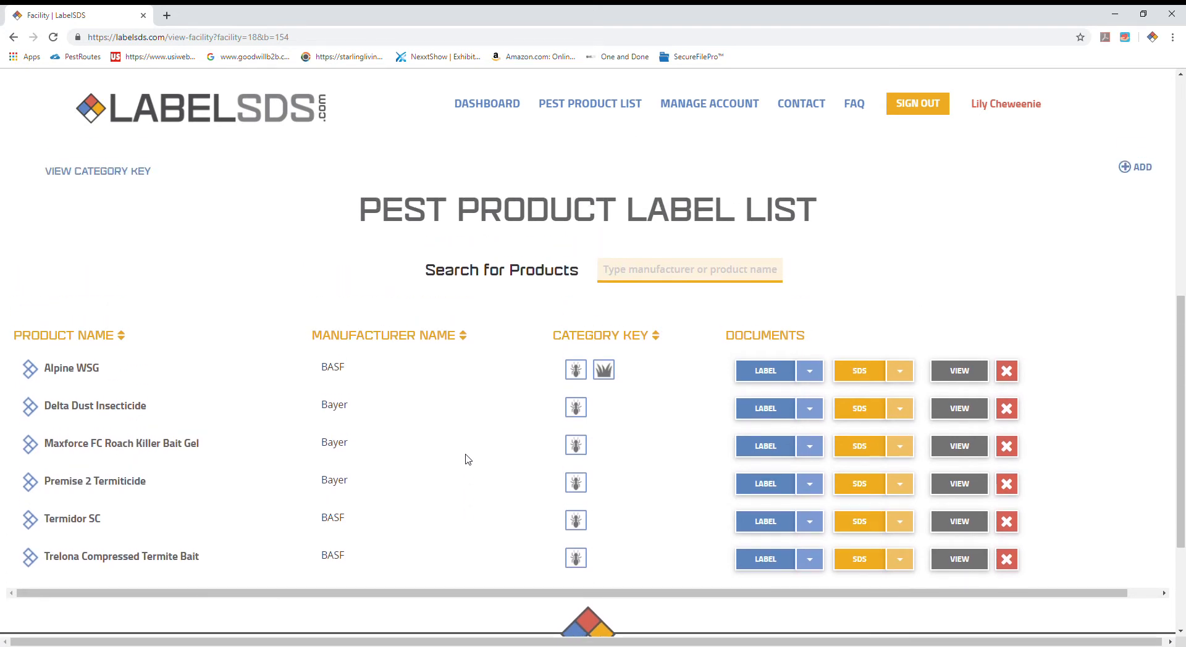
scroll(469, 461, "up", 5)
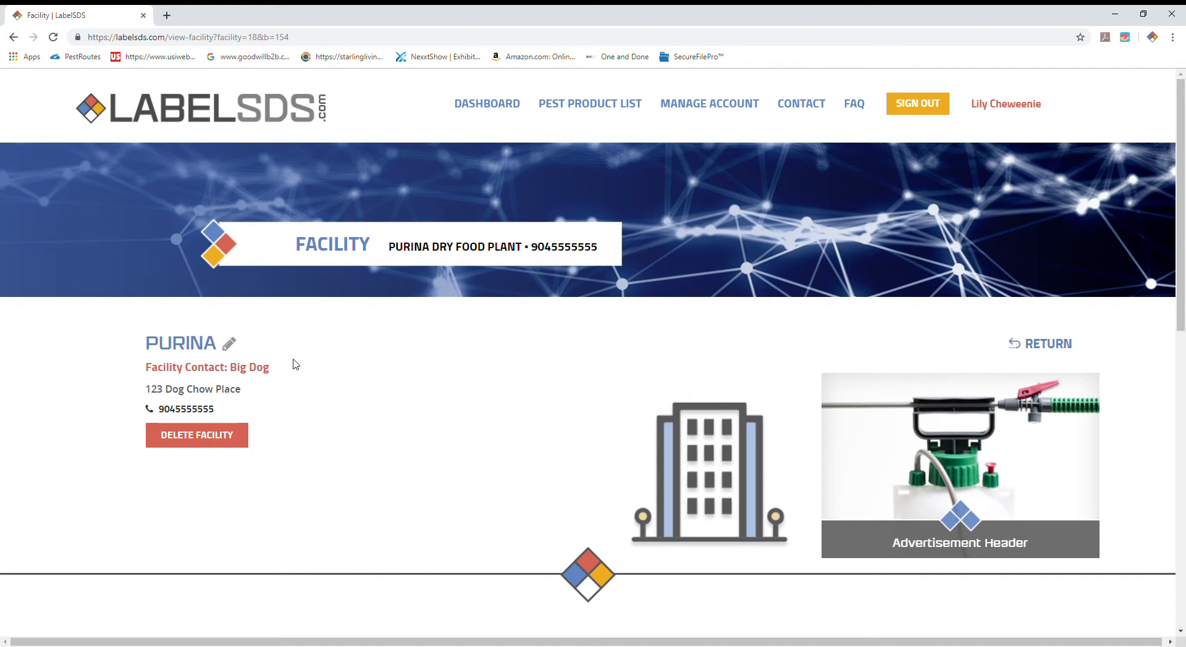
left_click(167, 15)
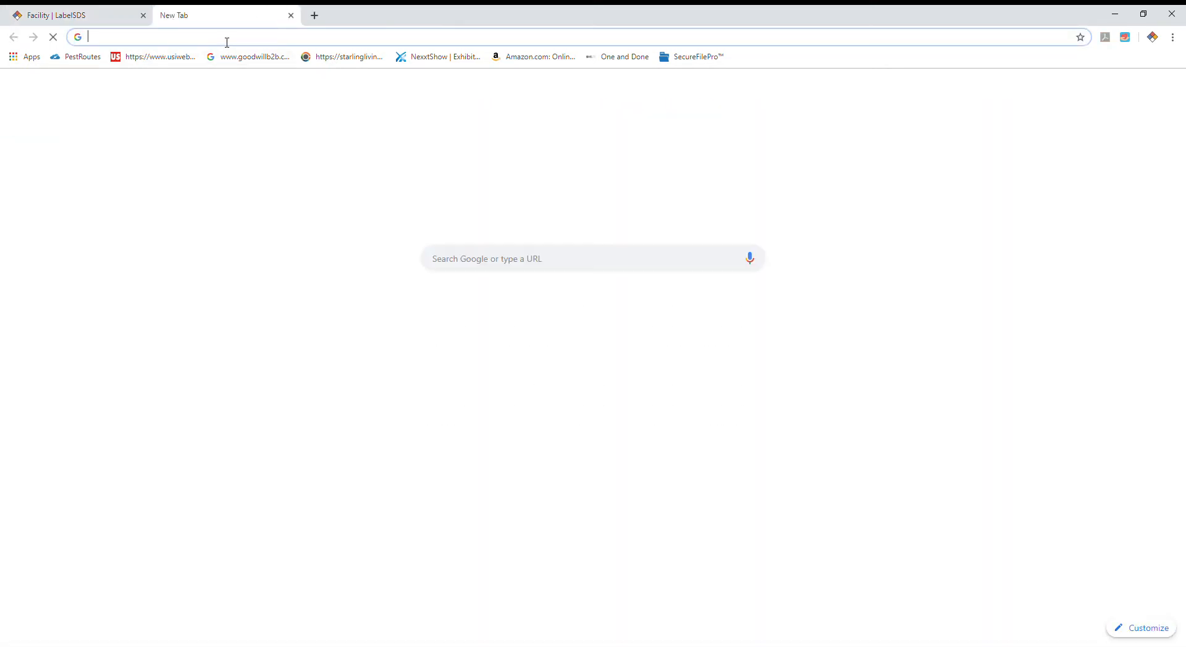
type("www")
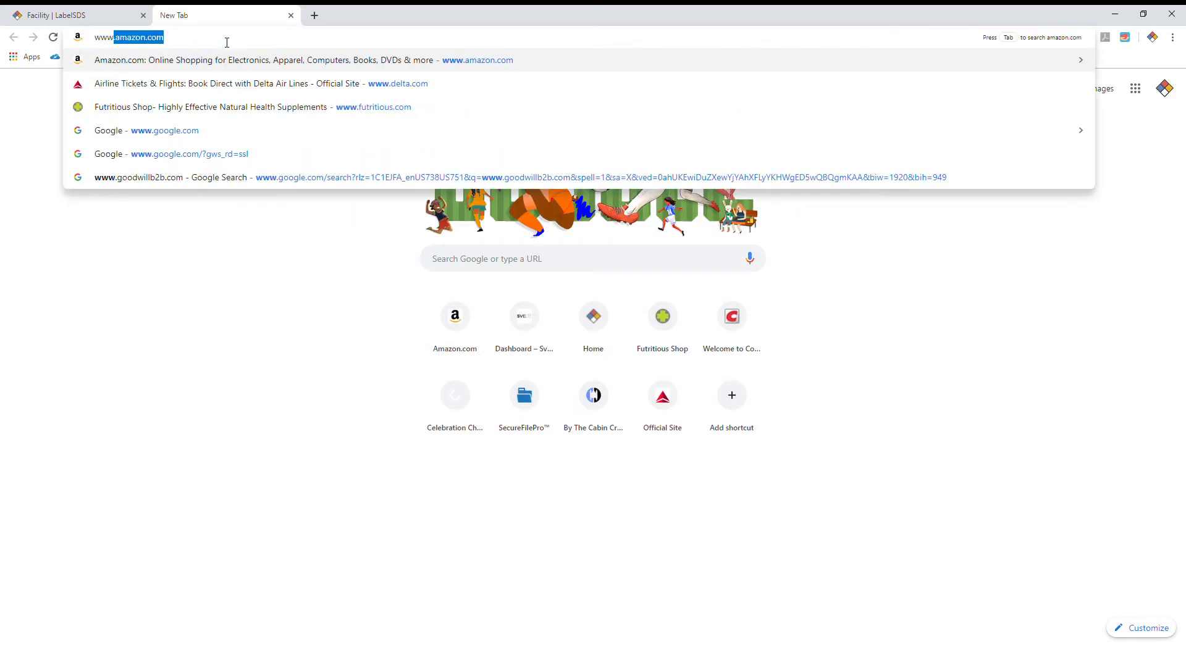
type(".mc")
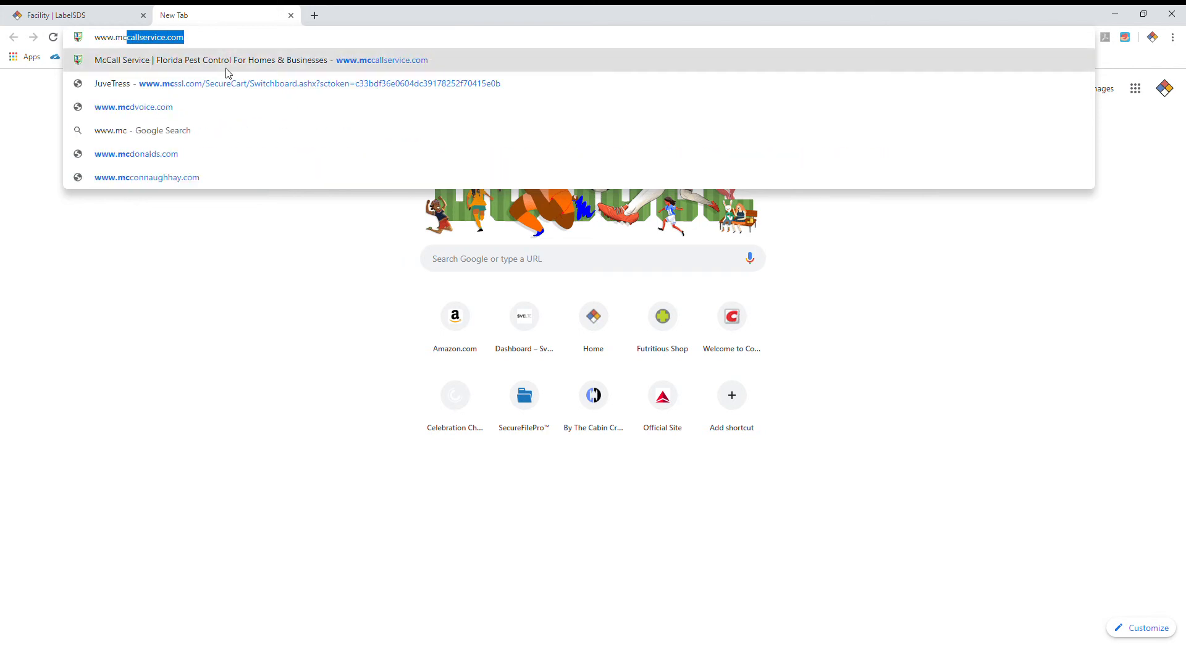
key("Return")
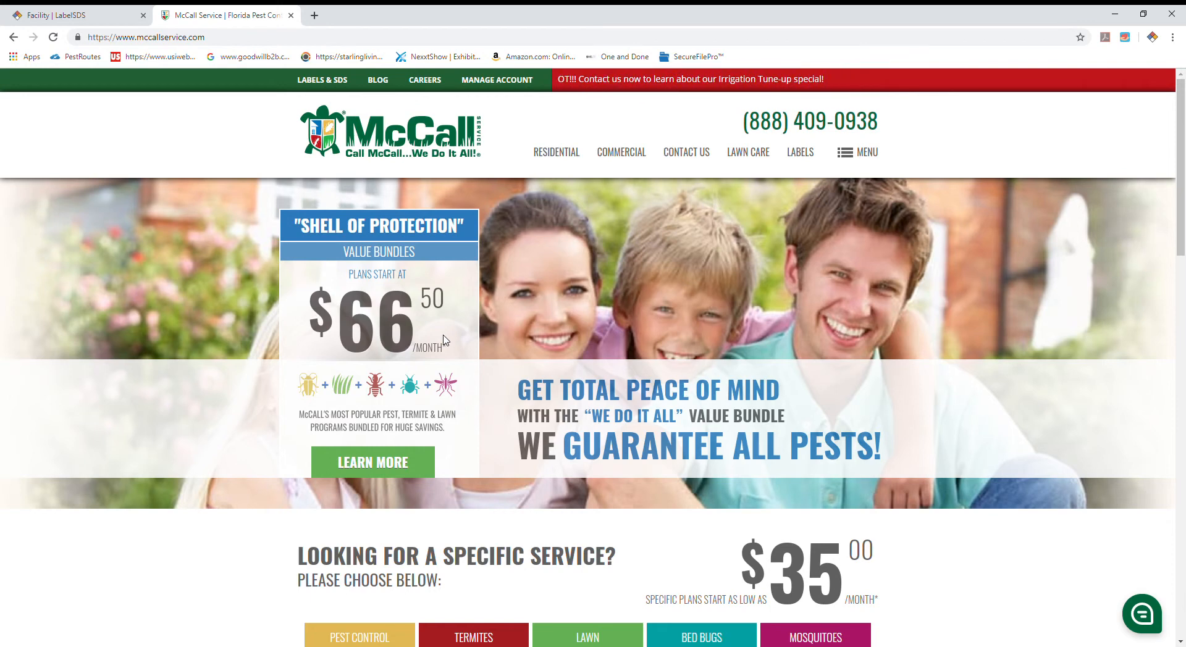
Step: Open McCall Service's Labels & SDS page and look through its public product list
left_click(322, 85)
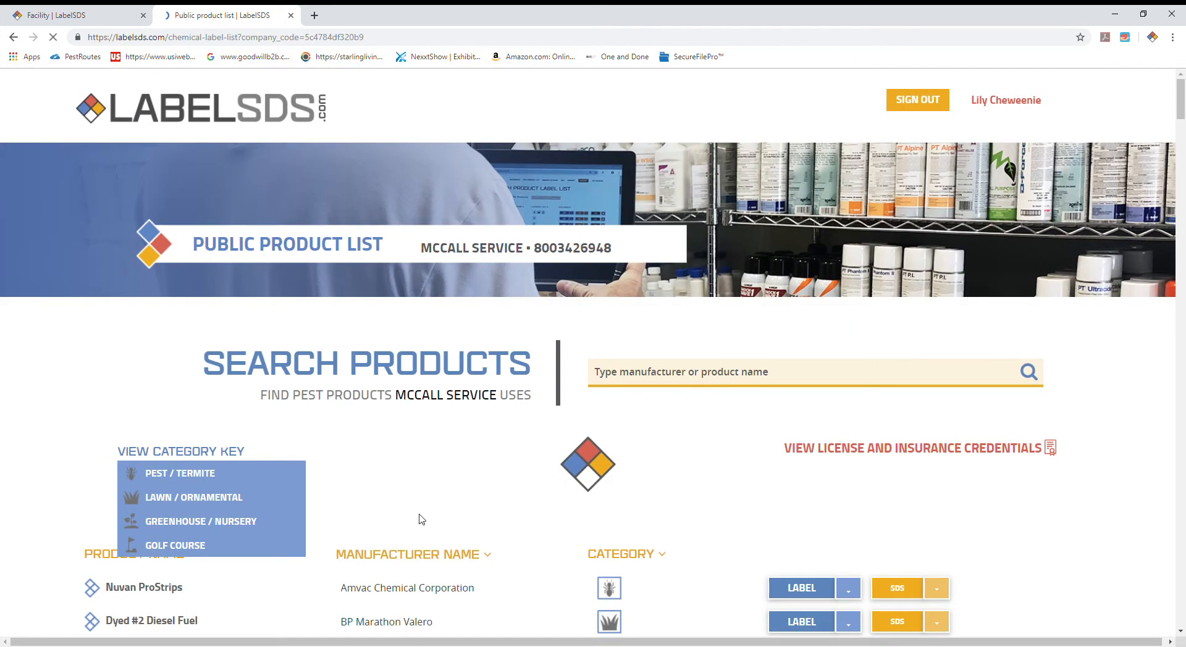
scroll(740, 494, "down", 5)
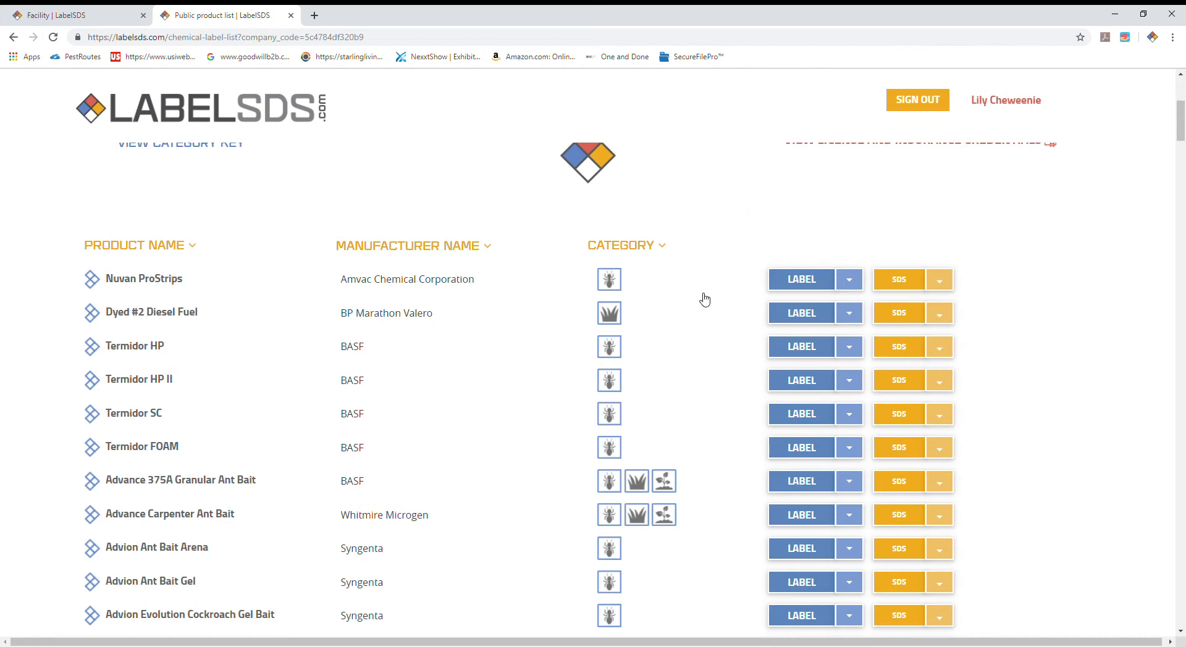
scroll(703, 461, "up", 1)
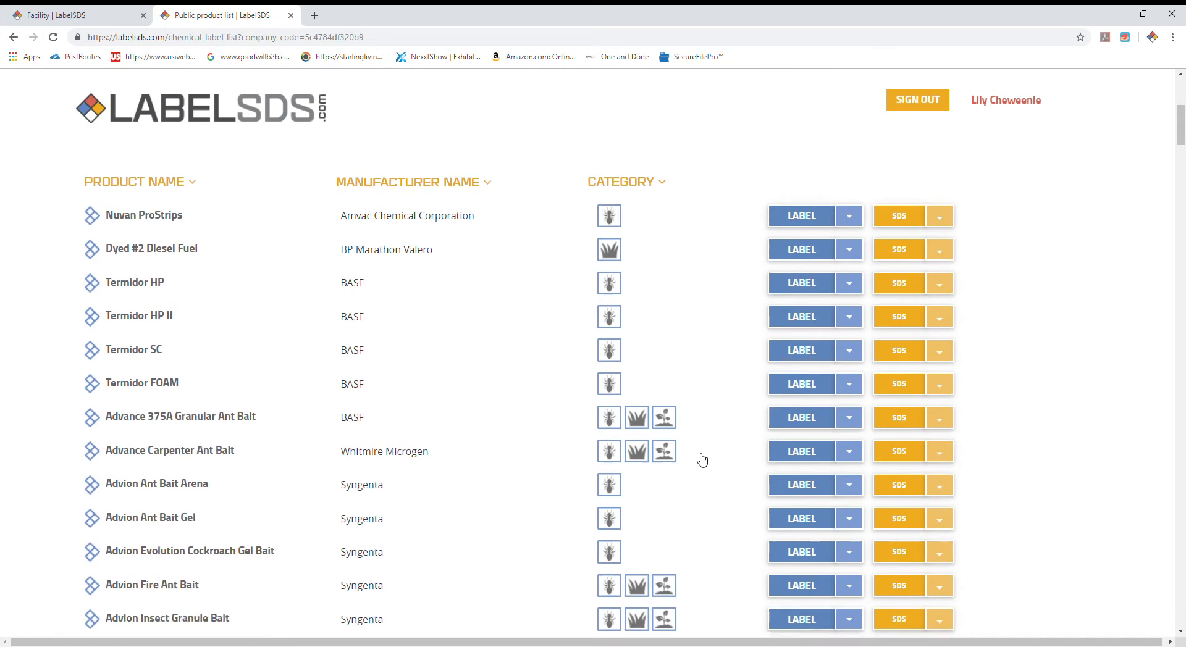
scroll(702, 460, "down", 2)
scroll(701, 460, "up", 4)
scroll(700, 459, "up", 1)
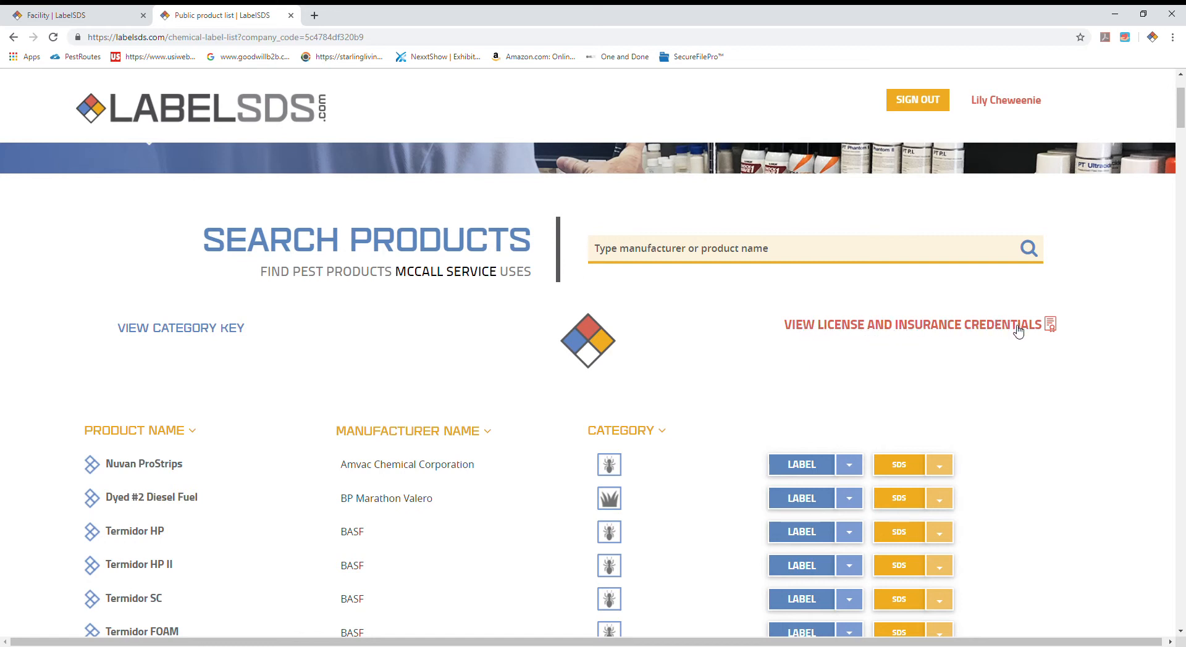
Step: From the license and insurance credentials, look through the Gainesville FDACS ID Cards document and close it
left_click(920, 327)
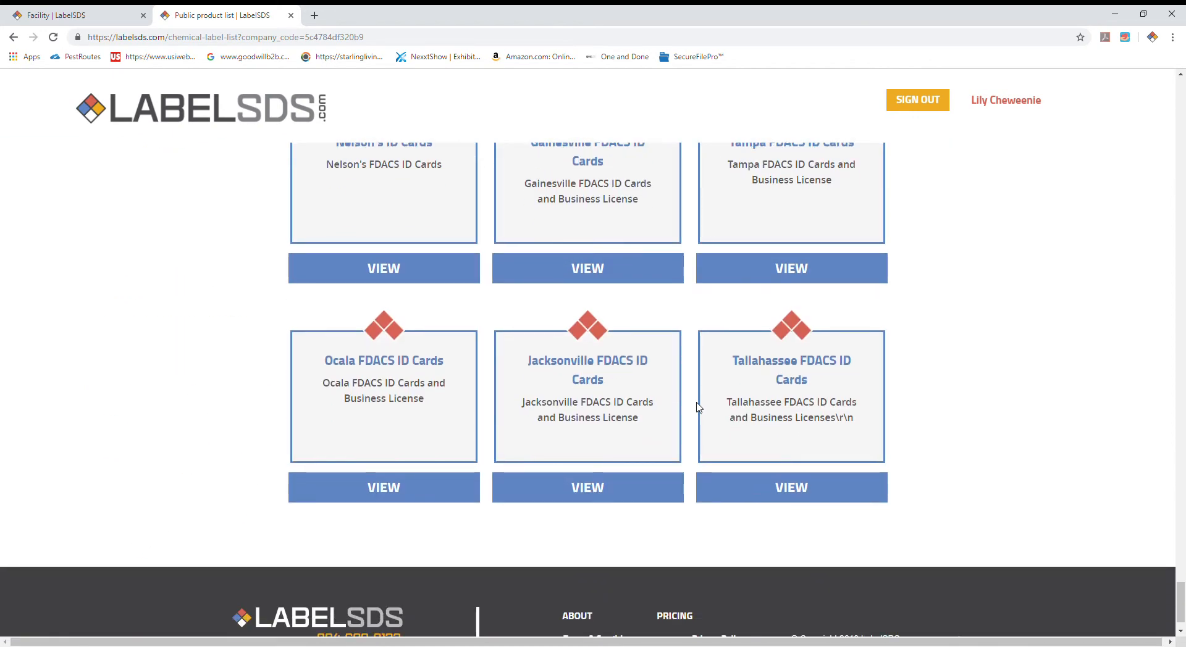
scroll(669, 446, "up", 2)
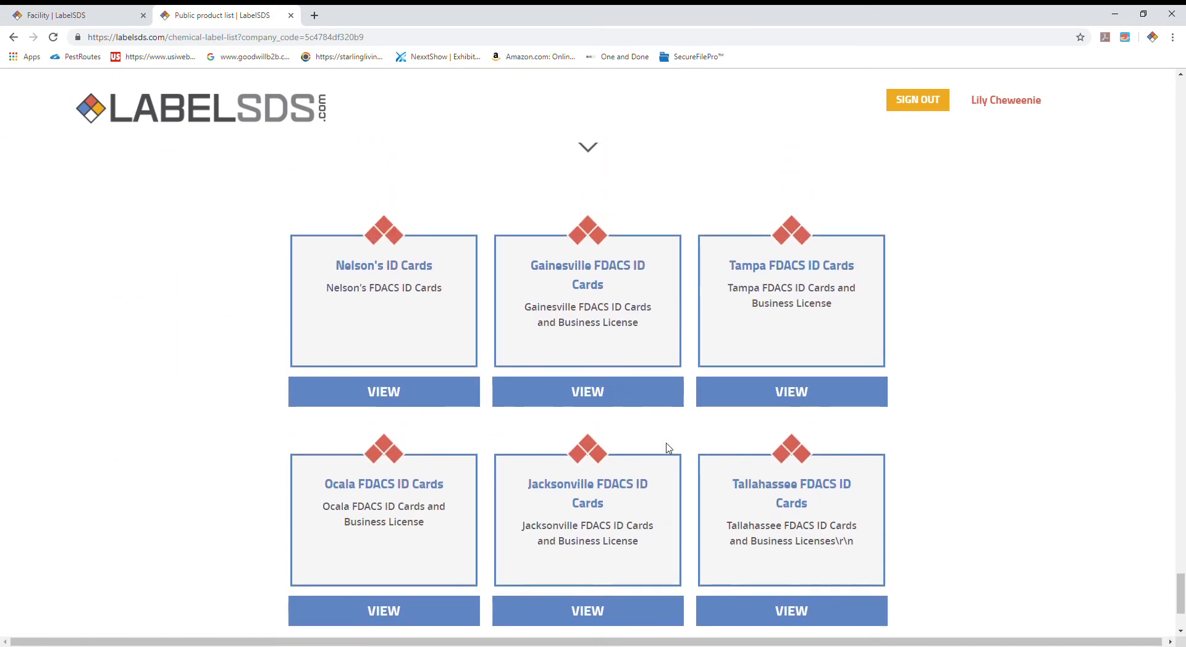
left_click(595, 397)
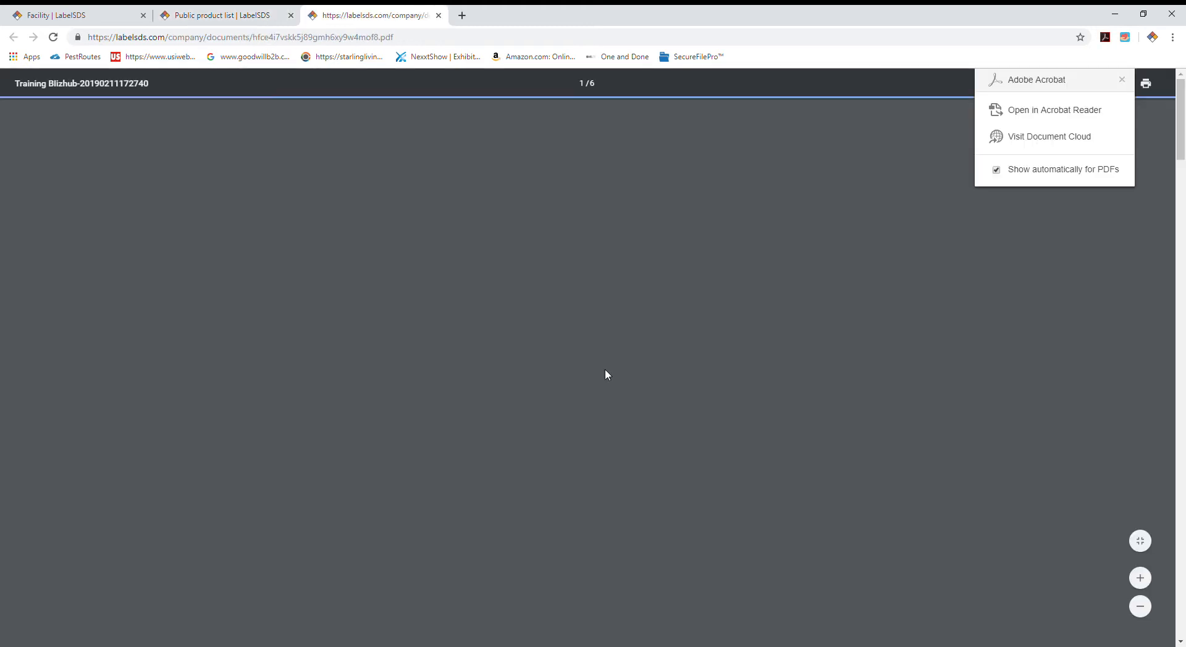
scroll(501, 381, "down", 4)
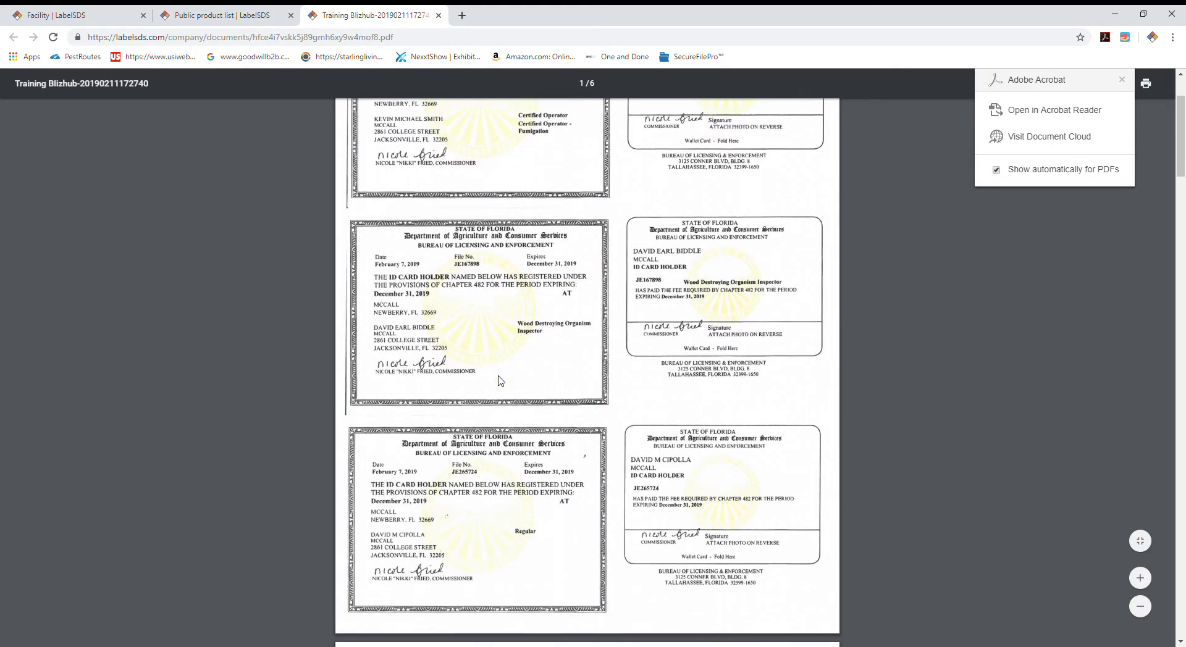
scroll(500, 382, "down", 6)
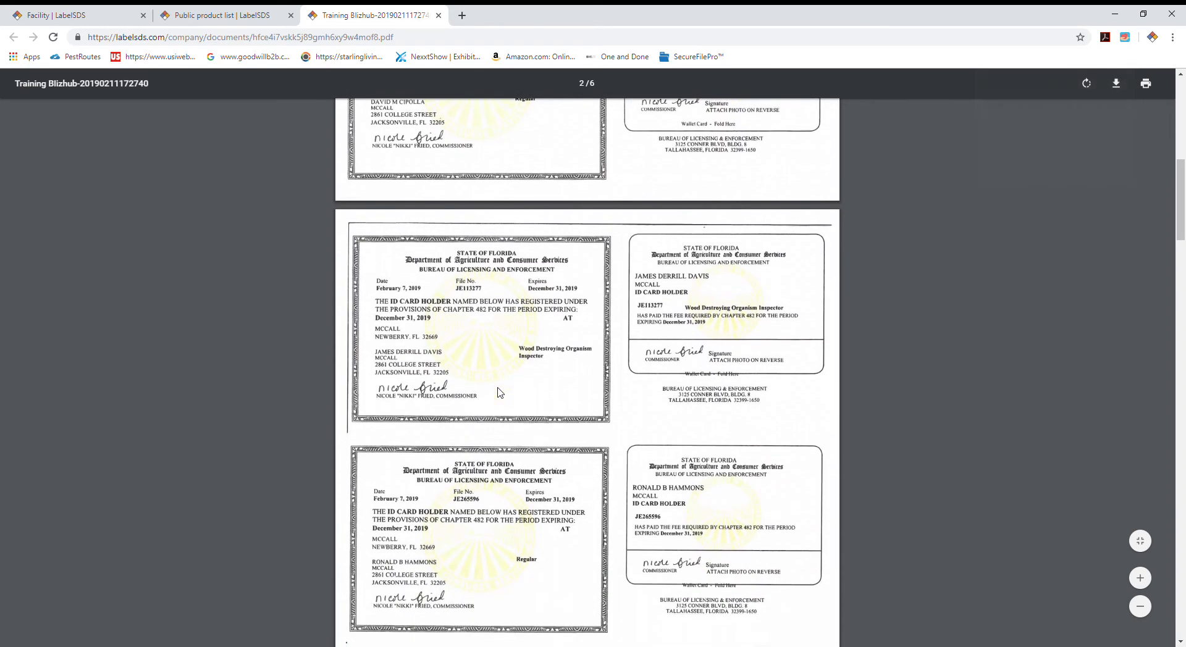
scroll(500, 391, "up", 10)
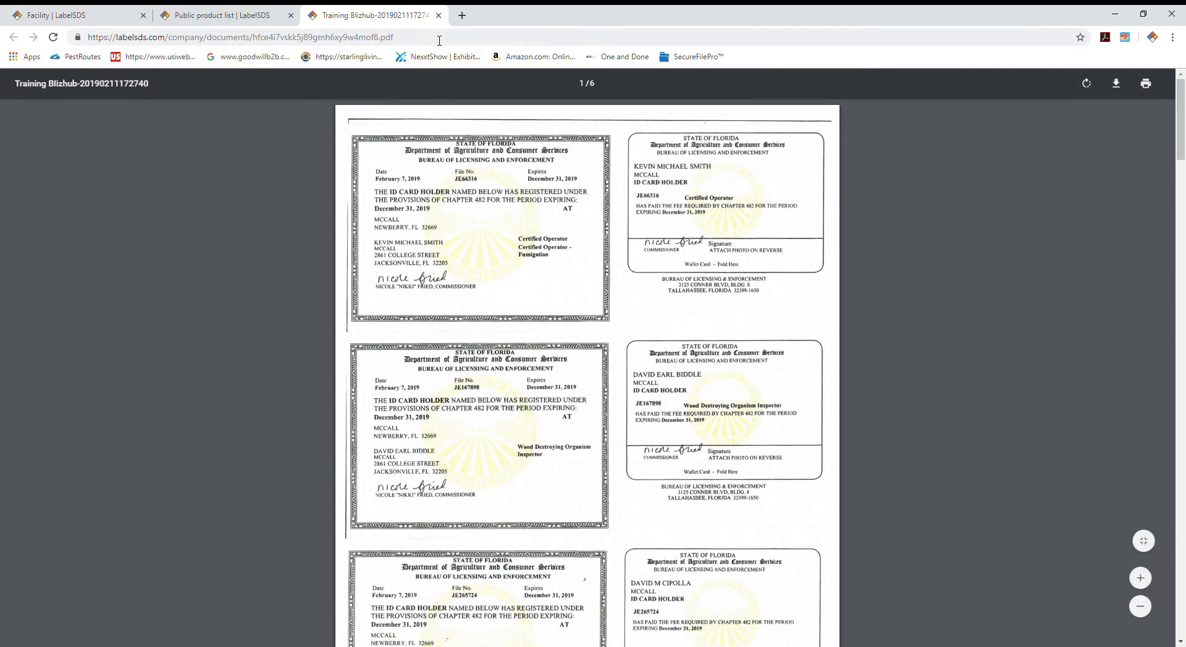
left_click(438, 14)
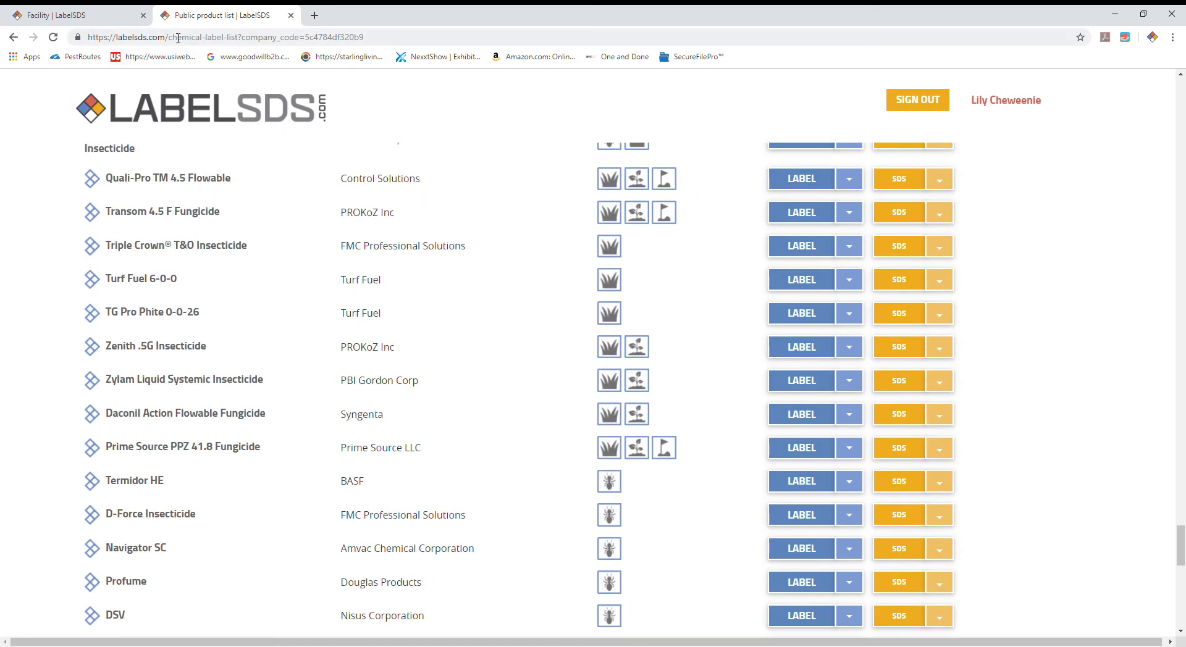
Step: Go to the LabelSDS home page, check the Contact page's form and contact details, and return to the home page
scroll(247, 186, "up", 13)
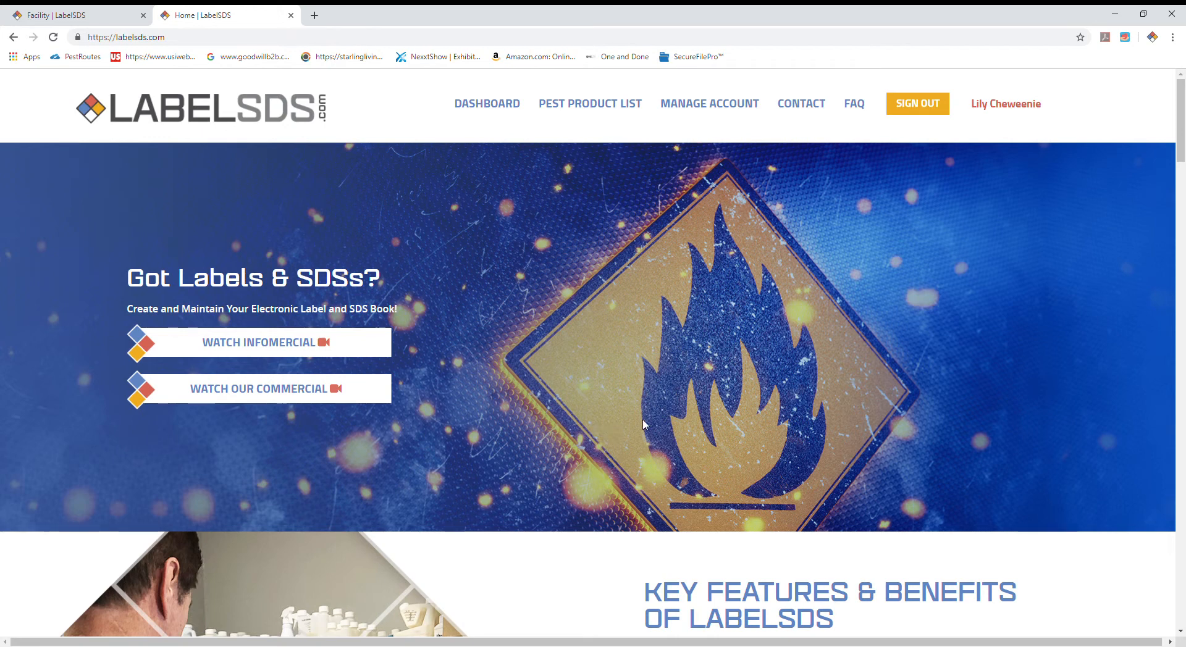
left_click(803, 103)
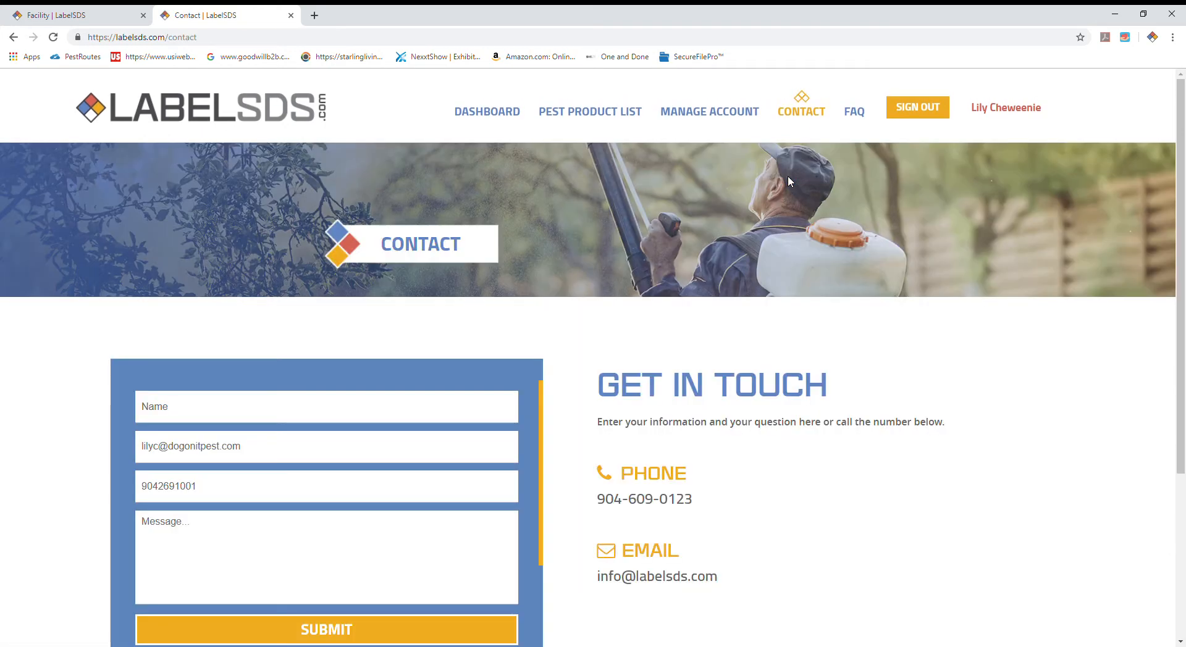
scroll(765, 448, "down", 1)
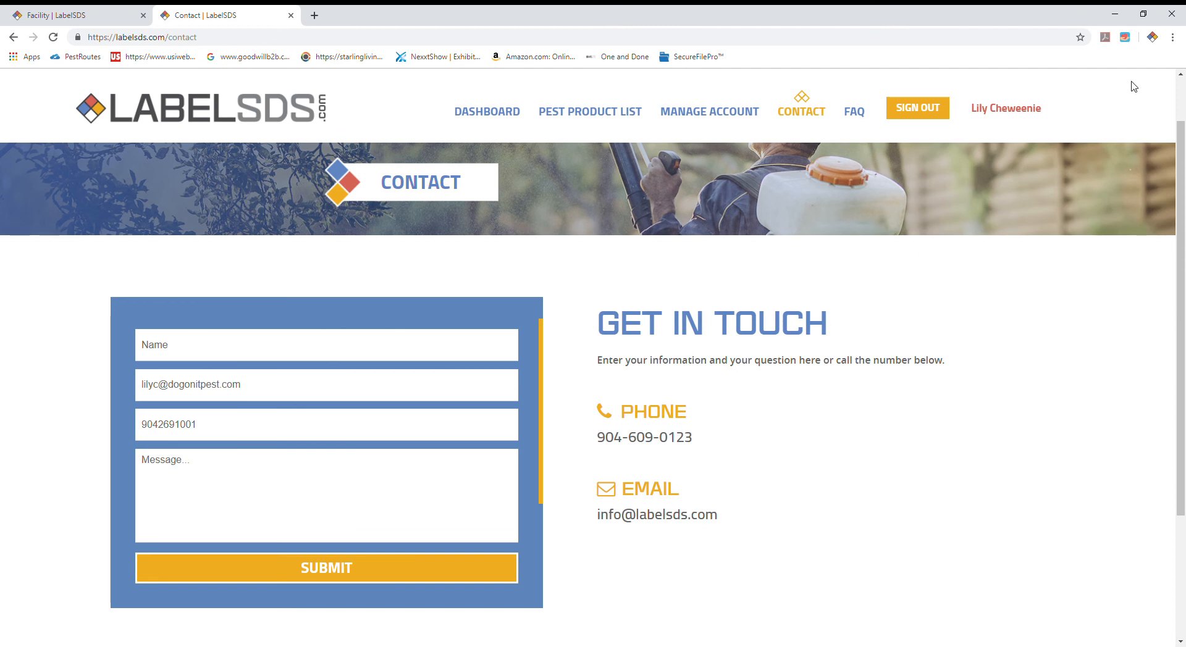
left_click(241, 112)
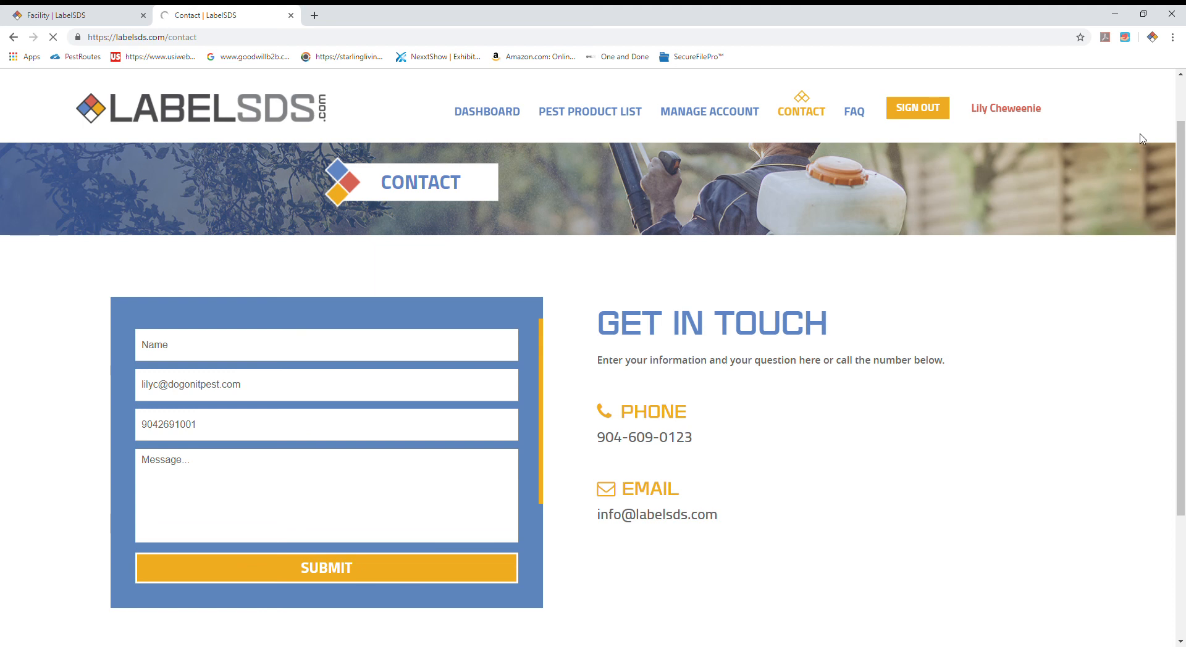